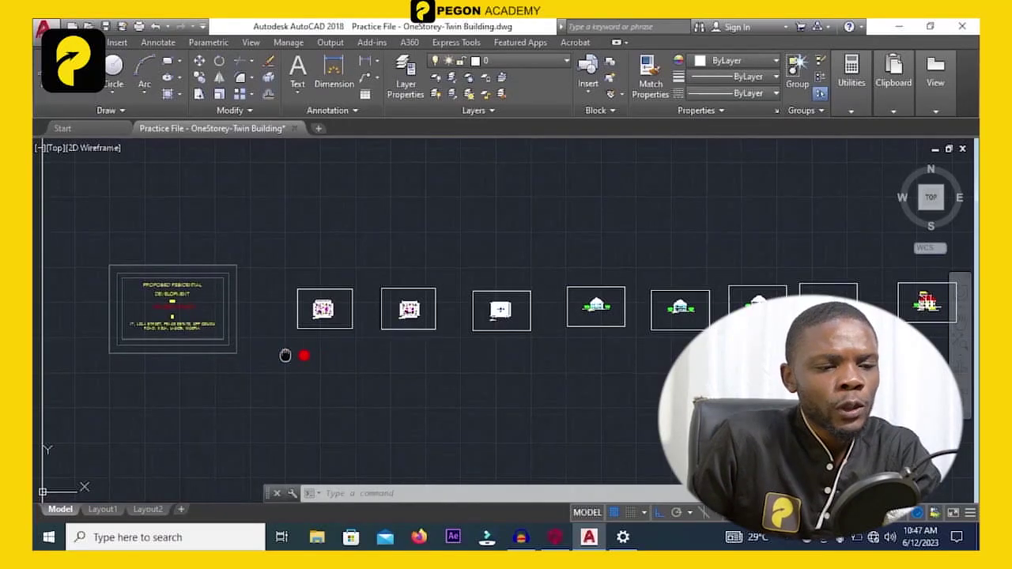
Zoom in to read the title block of the proposed residential development title sheet.
scroll(199, 310, "up", 3)
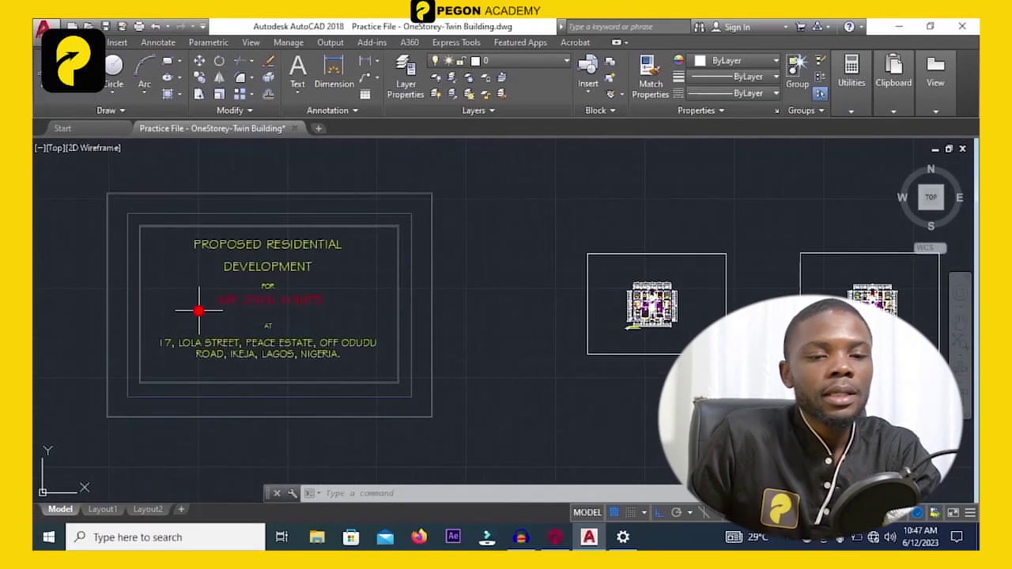
scroll(204, 312, "up", 4)
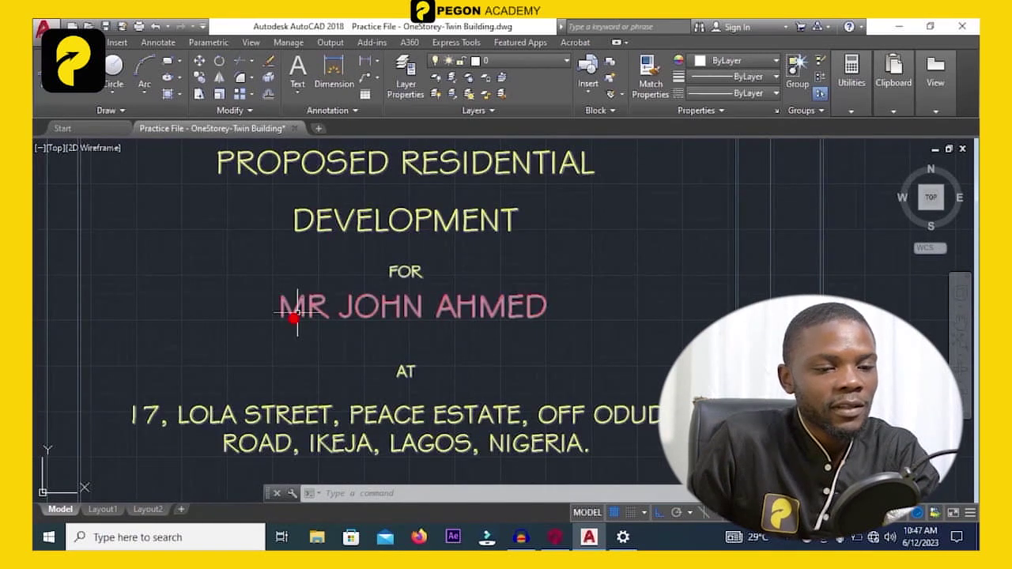
scroll(339, 331, "down", 2)
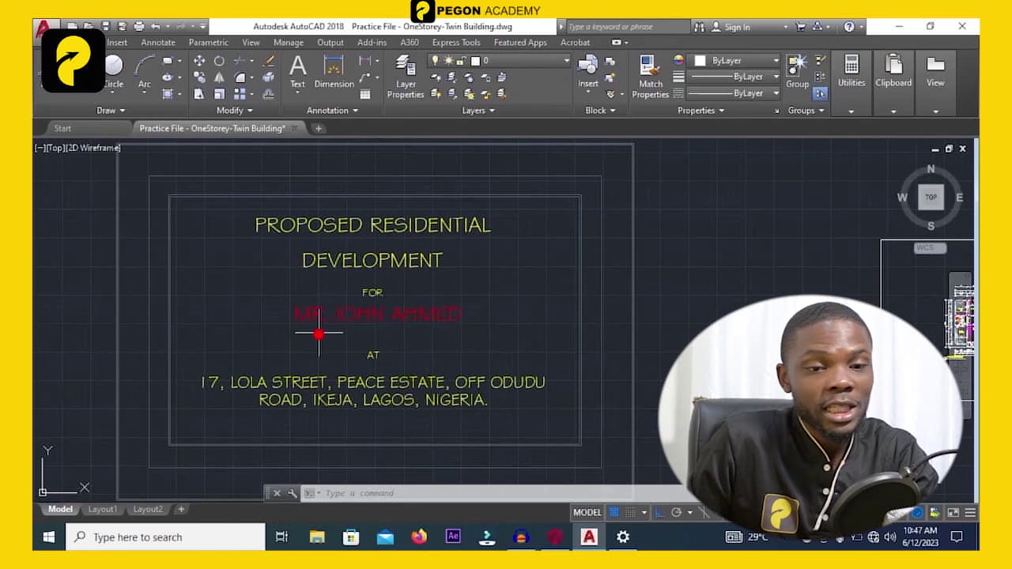
scroll(344, 322, "down", 2)
Pan across to the ground floor plan sheet and zoom in until it fills the view.
scroll(443, 333, "down", 1)
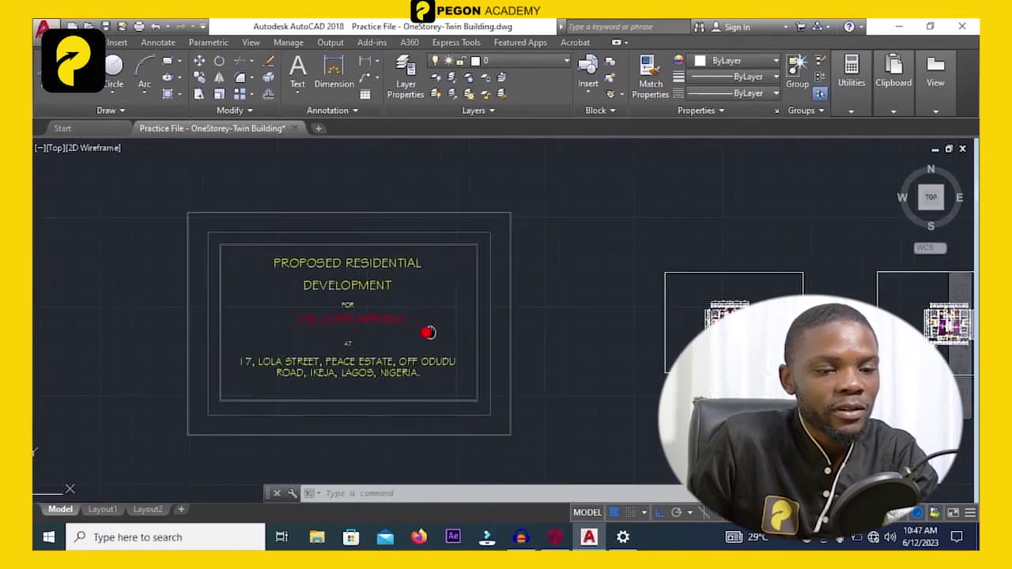
middle_click_drag(429, 332, 389, 332)
mouse_move(503, 336)
middle_mouse_down()
mouse_move(413, 333)
mouse_move(425, 313)
middle_mouse_up()
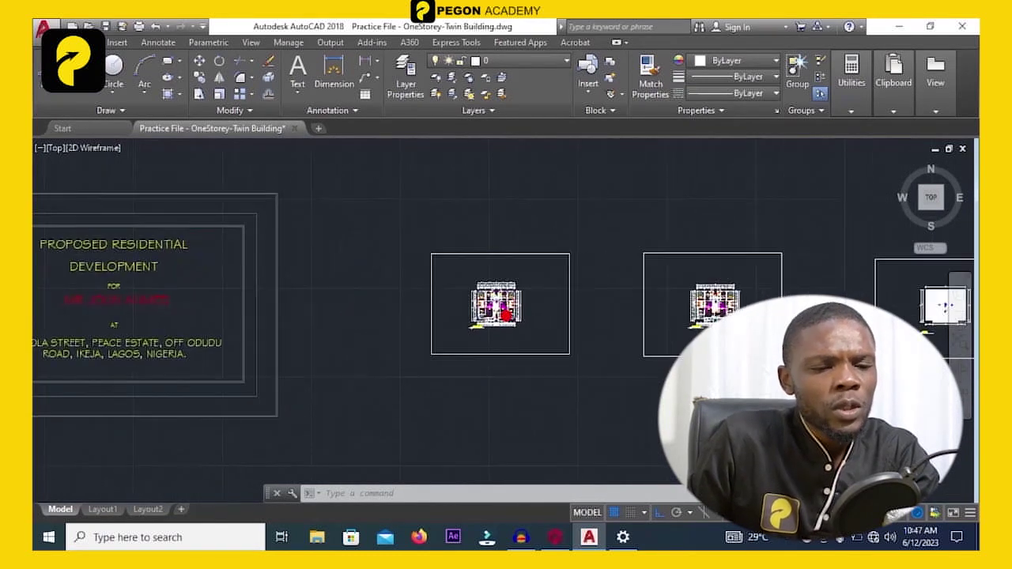
scroll(501, 310, "up", 8)
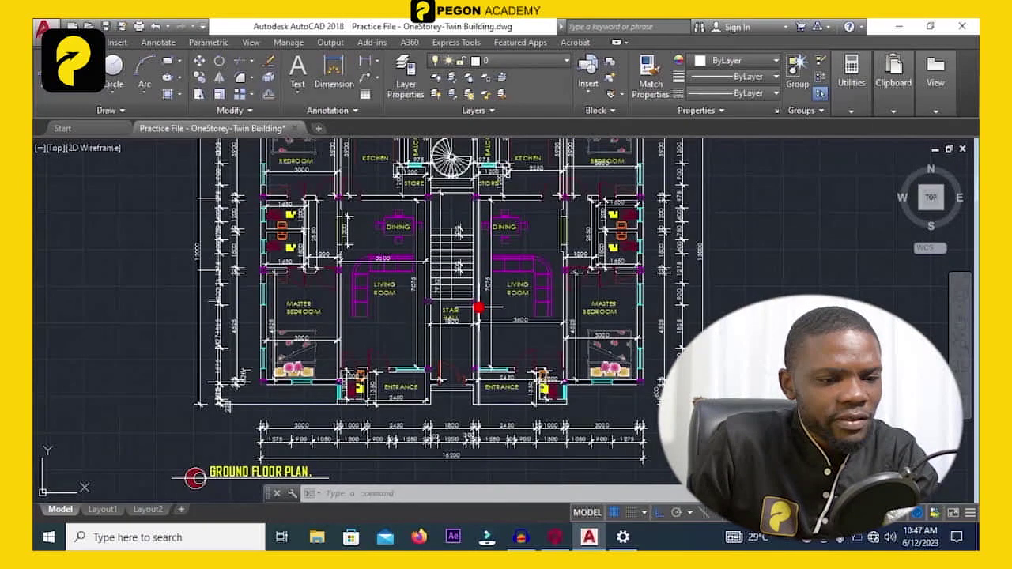
Zoom into the ground floor plan's label and dimensions.
scroll(460, 310, "down", 2)
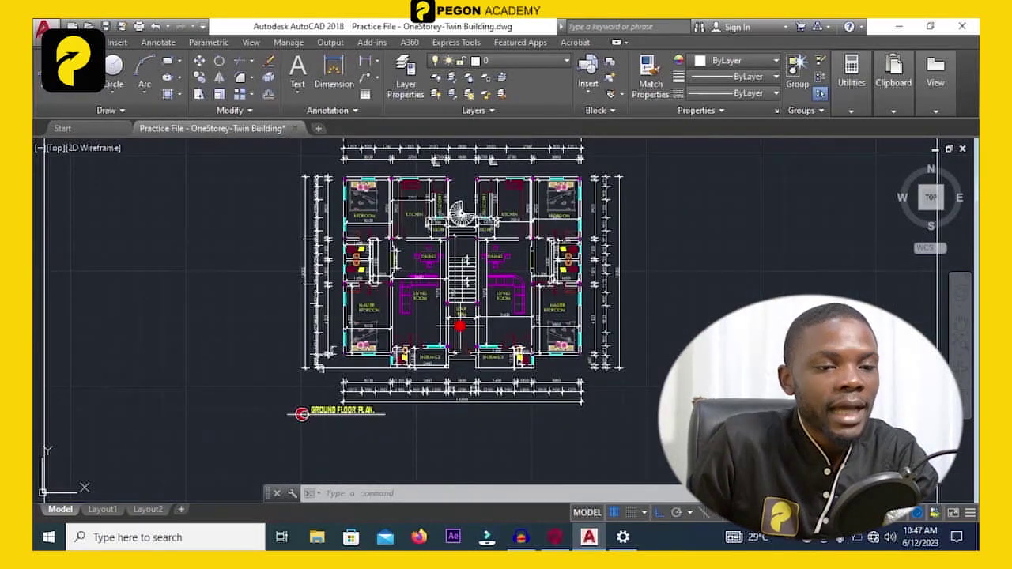
scroll(340, 403, "up", 4)
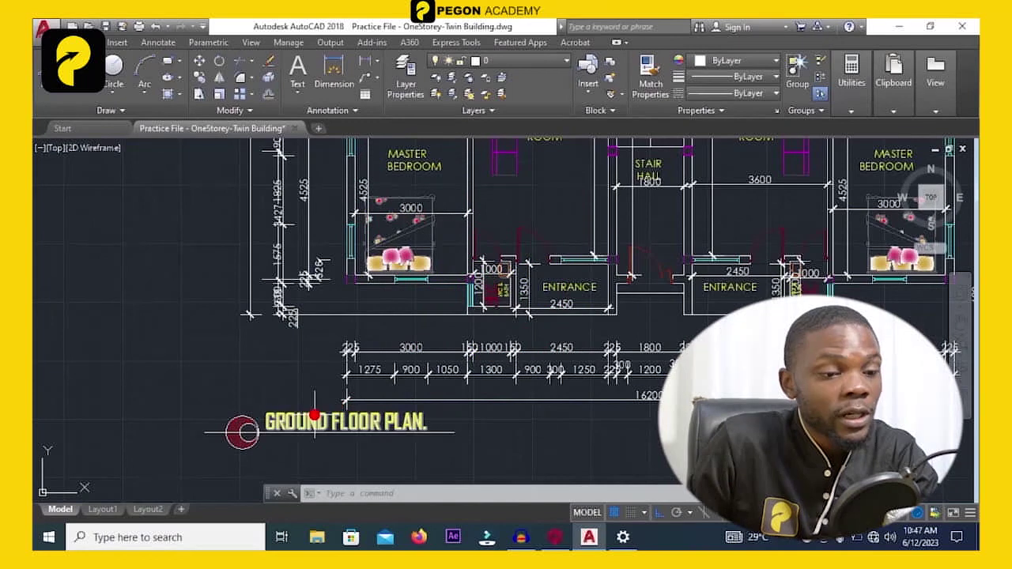
middle_click_drag(371, 351, 371, 352)
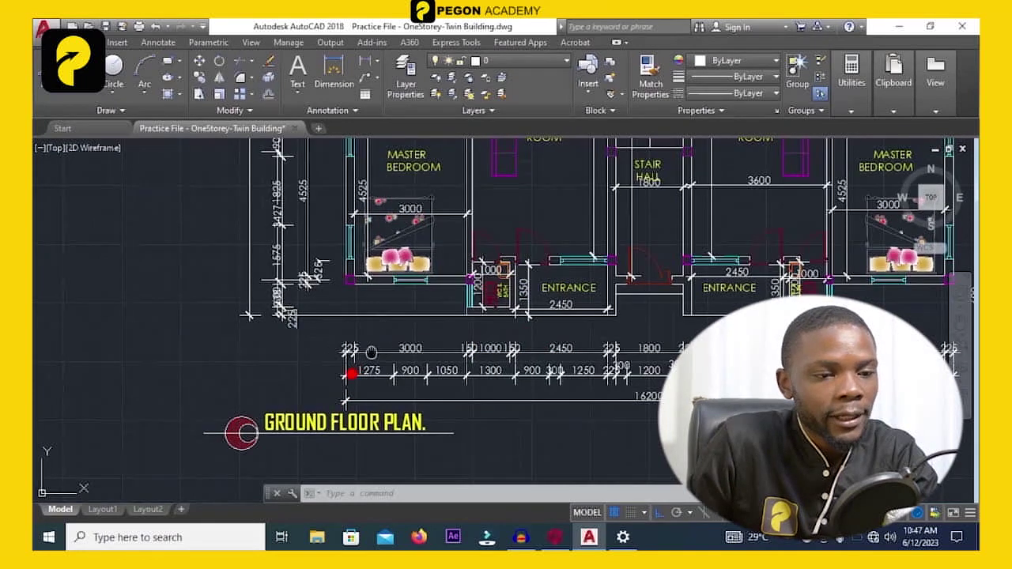
middle_click_drag(431, 299, 397, 340)
scroll(482, 300, "down", 6)
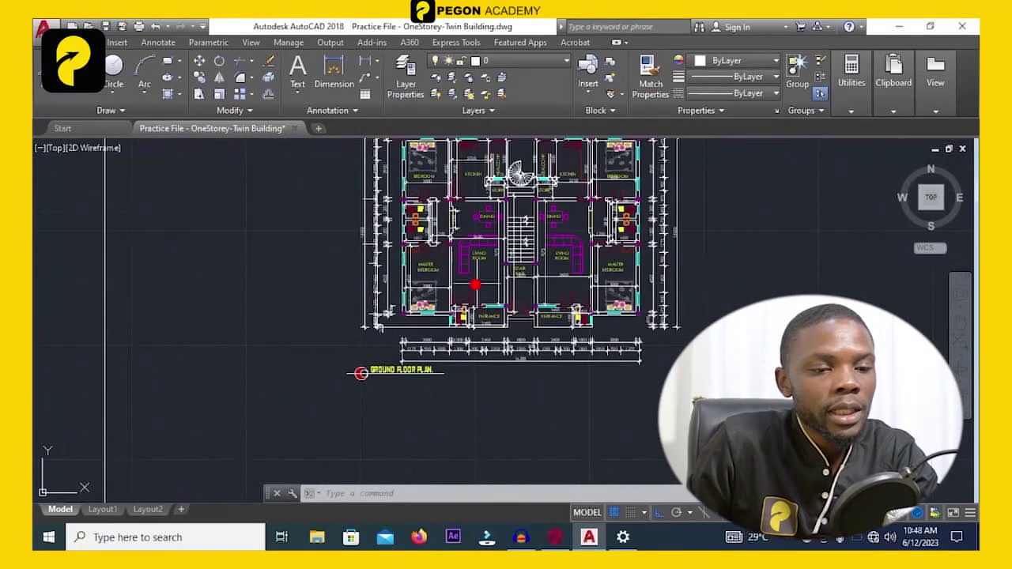
scroll(402, 342, "up", 5)
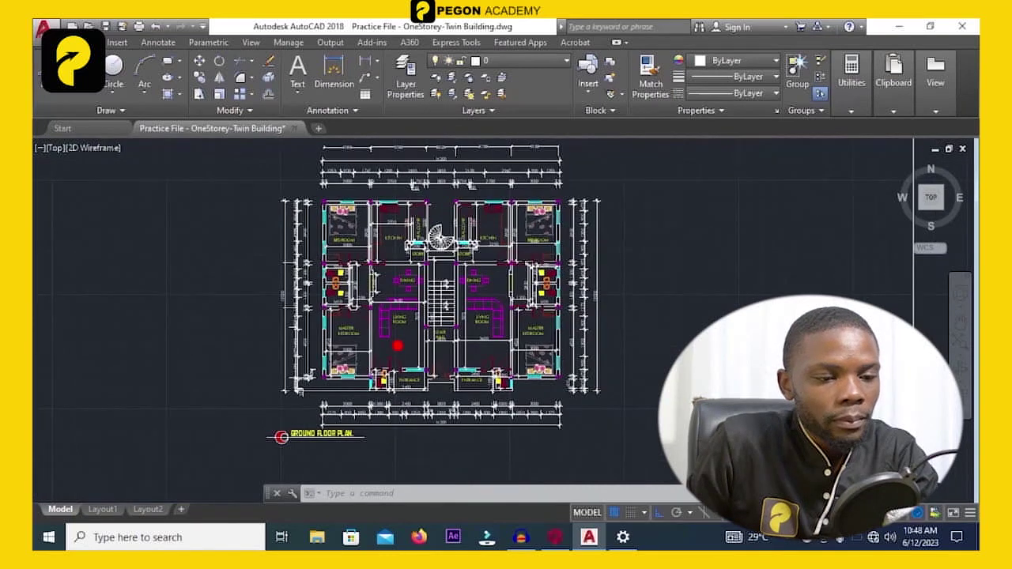
scroll(400, 344, "up", 2)
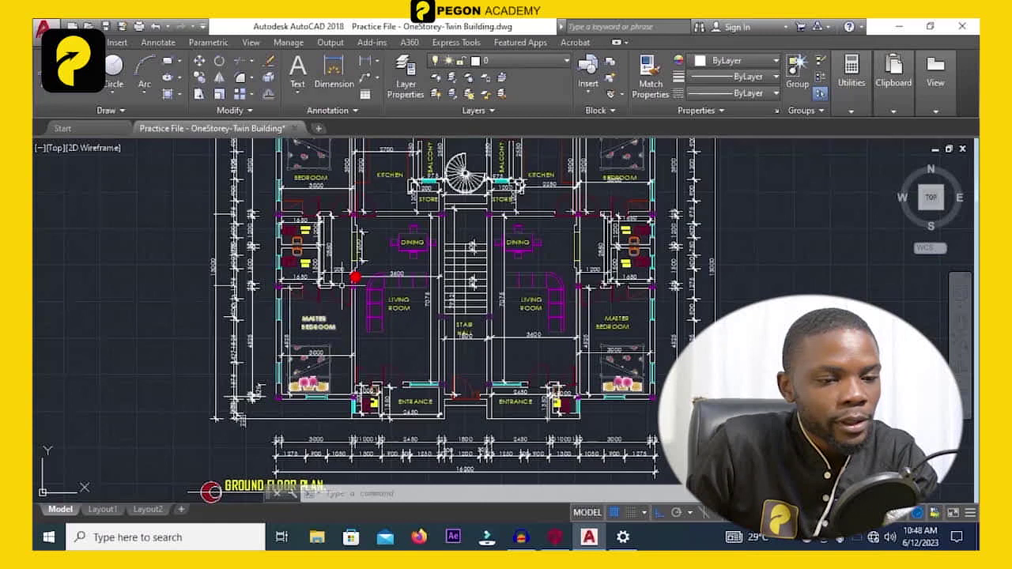
Inspect the spiral stair at the plan's top, then zoom out to both plan sheets side by side.
middle_click_drag(389, 183, 385, 251)
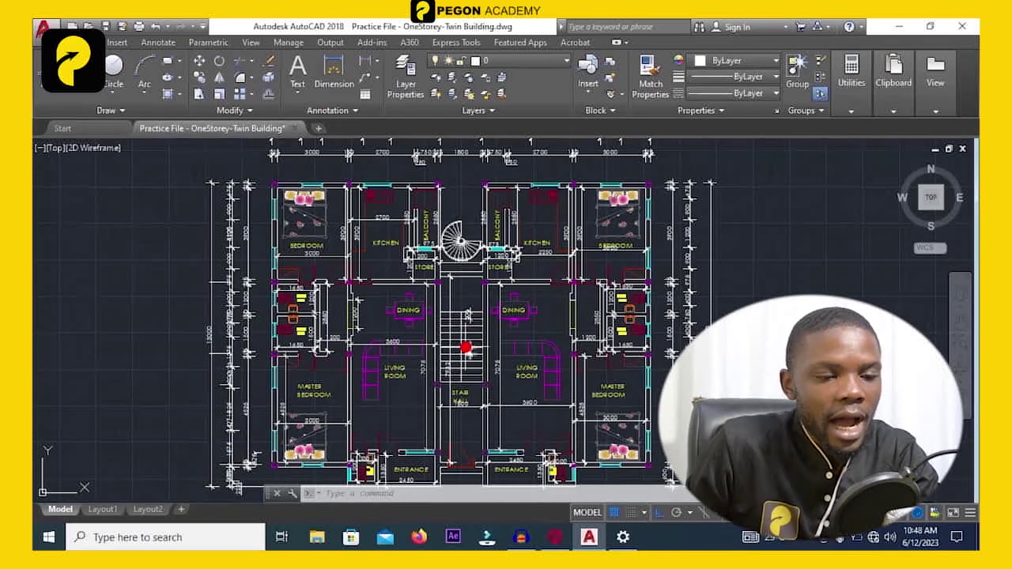
scroll(467, 233, "up", 3)
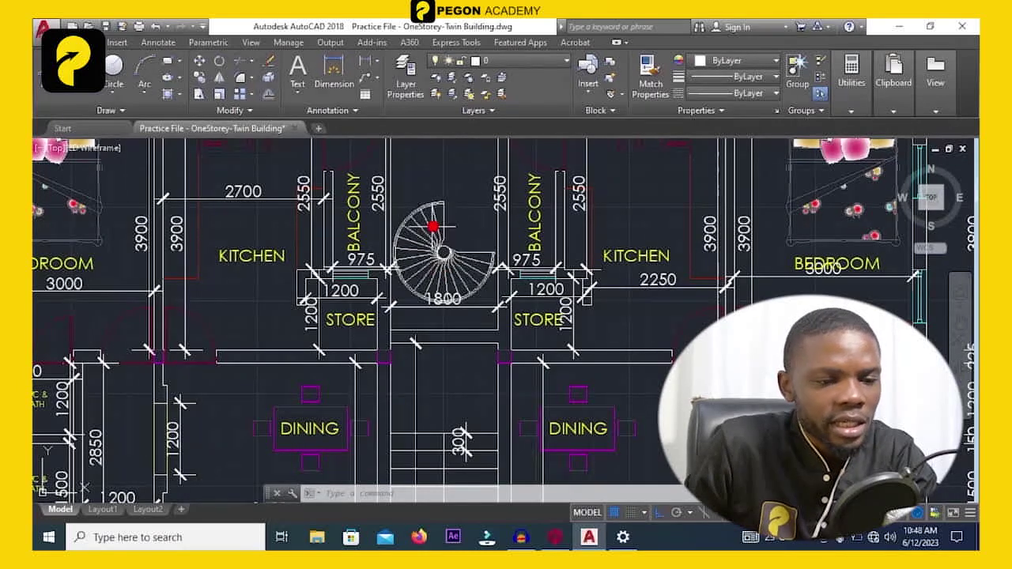
scroll(423, 251, "down", 8)
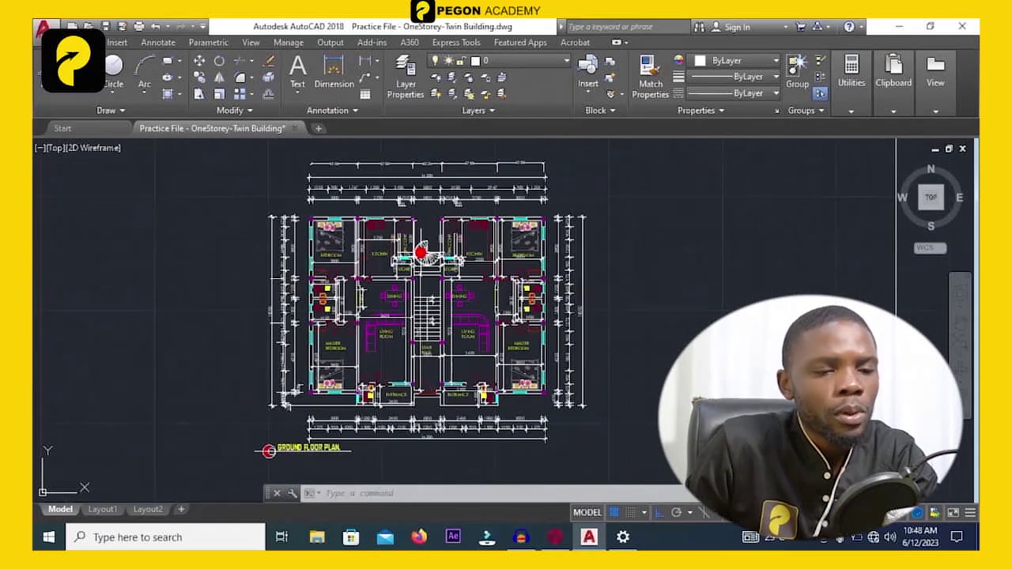
scroll(421, 253, "down", 5)
middle_click_drag(730, 311, 504, 301)
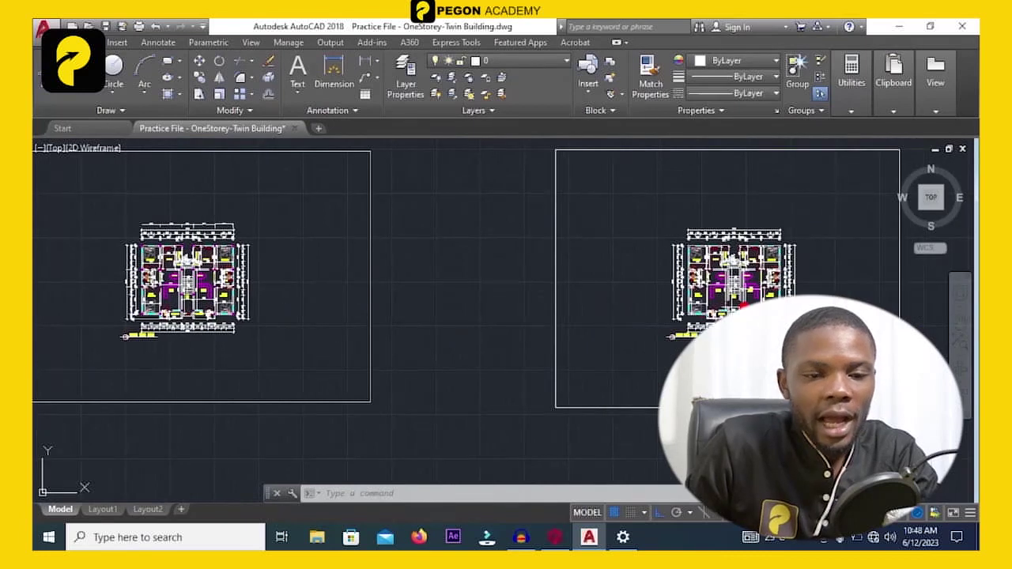
Inspect the right-hand first floor plan sheet, then the roof plan sheet.
middle_click_drag(739, 297, 483, 298)
scroll(480, 298, "up", 6)
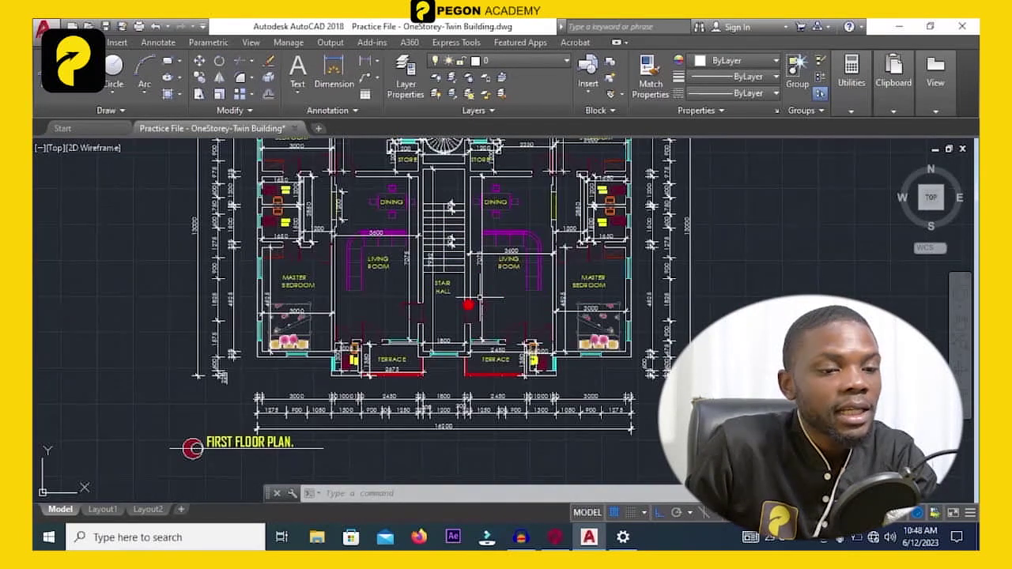
scroll(480, 298, "down", 5)
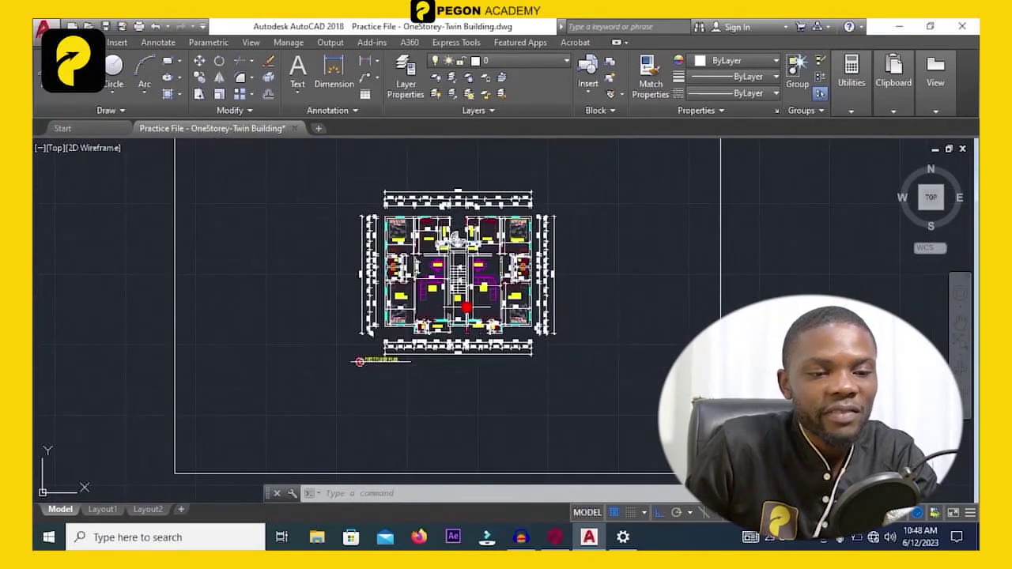
scroll(466, 308, "down", 6)
middle_click_drag(651, 309, 350, 309)
scroll(543, 312, "up", 6)
scroll(544, 312, "down", 5)
scroll(694, 287, "up", 5)
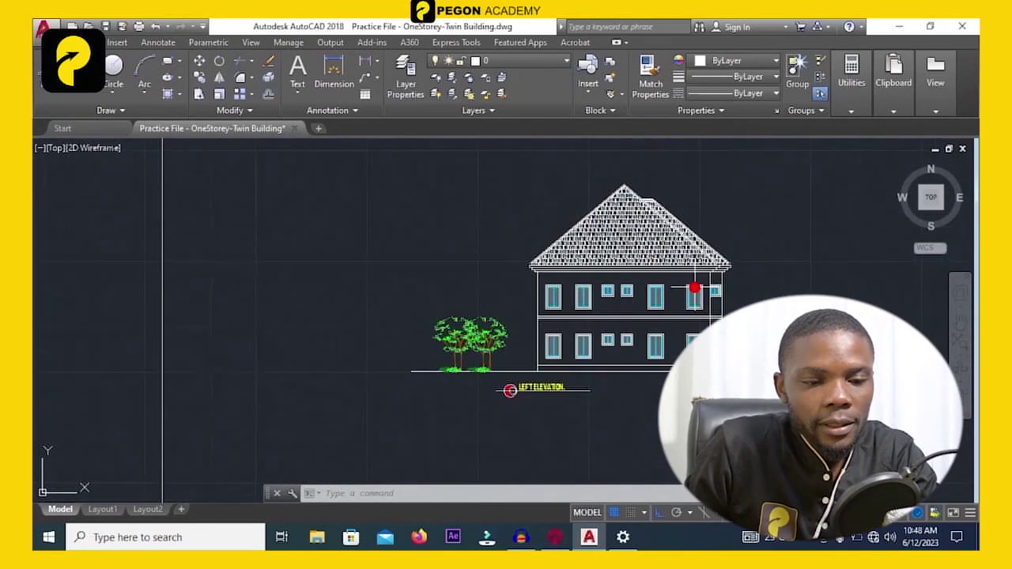
Review the left elevation, then move along the row to the back elevation.
middle_click_drag(669, 335, 527, 339)
scroll(529, 339, "up", 3)
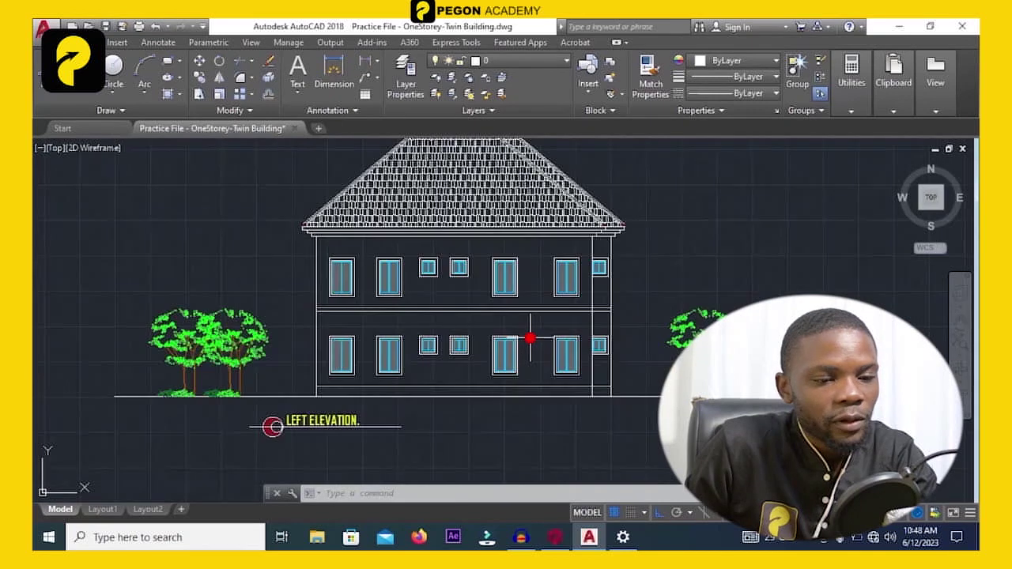
scroll(529, 339, "down", 2)
scroll(630, 323, "down", 2)
middle_click_drag(896, 337, 368, 338)
scroll(680, 338, "up", 5)
scroll(673, 339, "down", 5)
scroll(707, 338, "up", 5)
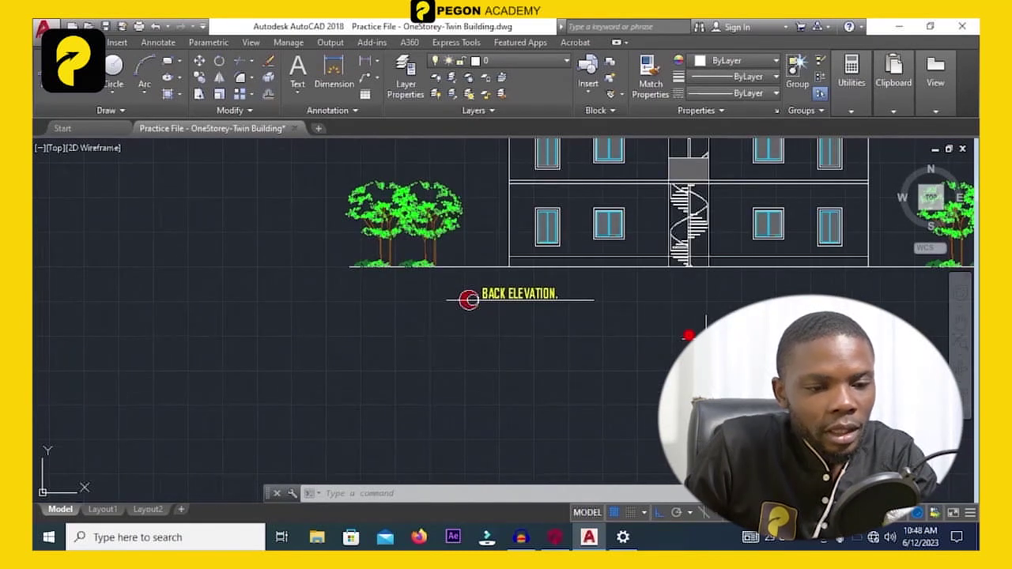
scroll(706, 324, "down", 5)
Inspect the brick-faced elevation, then zoom out to the row of elevation sheets.
middle_click_drag(535, 332, 390, 330)
middle_click_drag(936, 329, 715, 329)
scroll(715, 316, "up", 5)
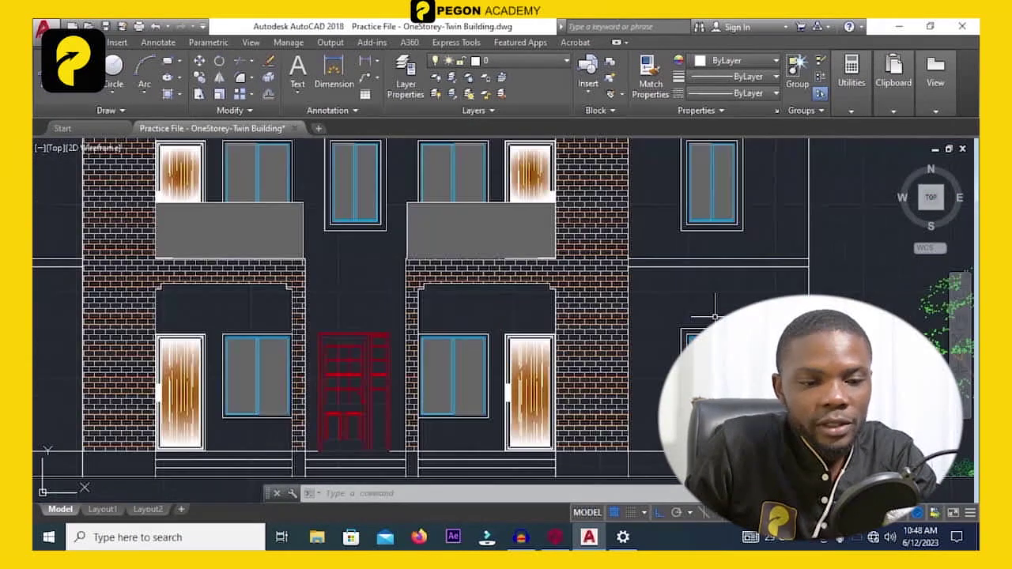
scroll(715, 317, "down", 8)
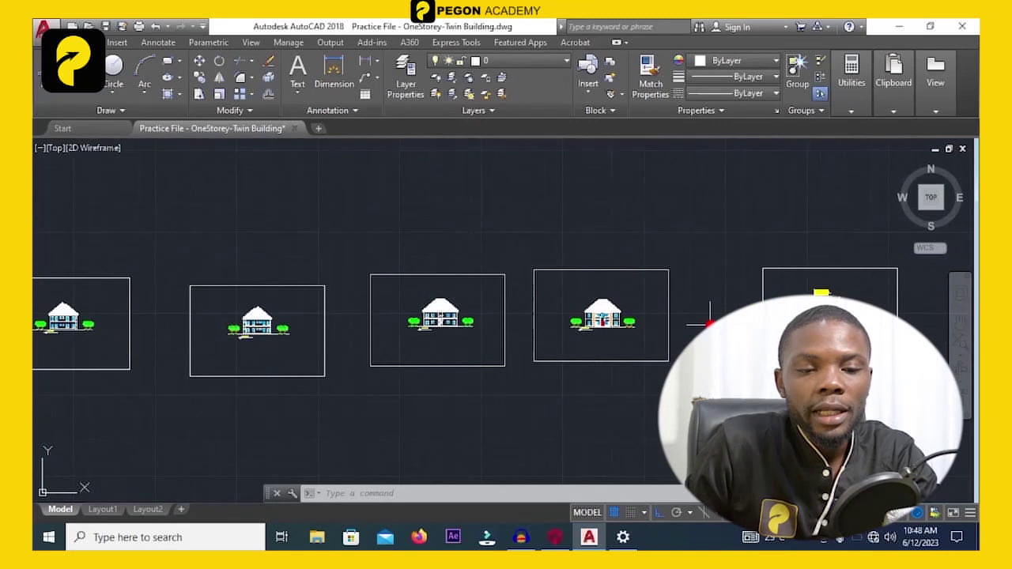
middle_click_drag(709, 323, 538, 333)
scroll(637, 326, "up", 5)
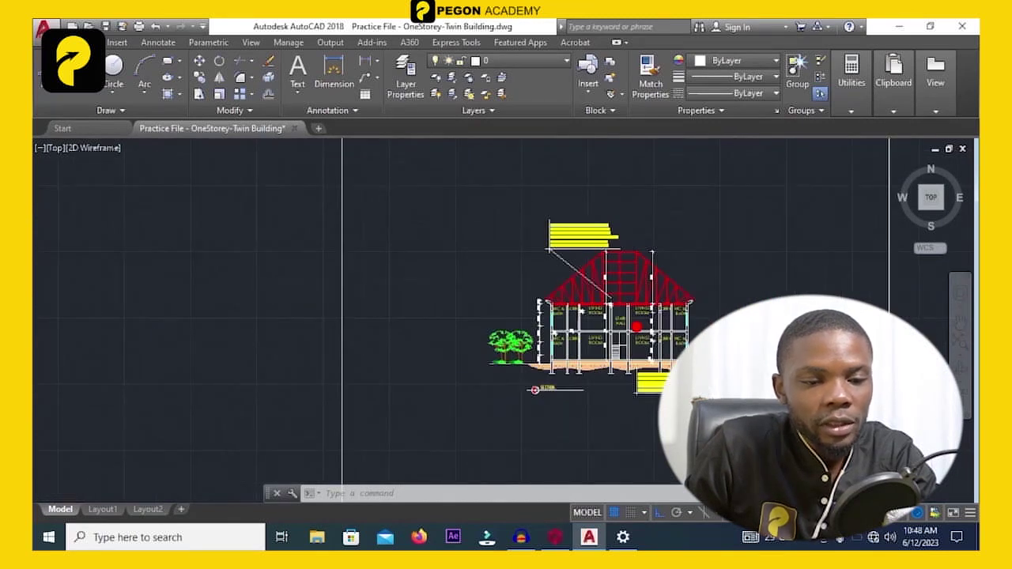
scroll(637, 326, "up", 4)
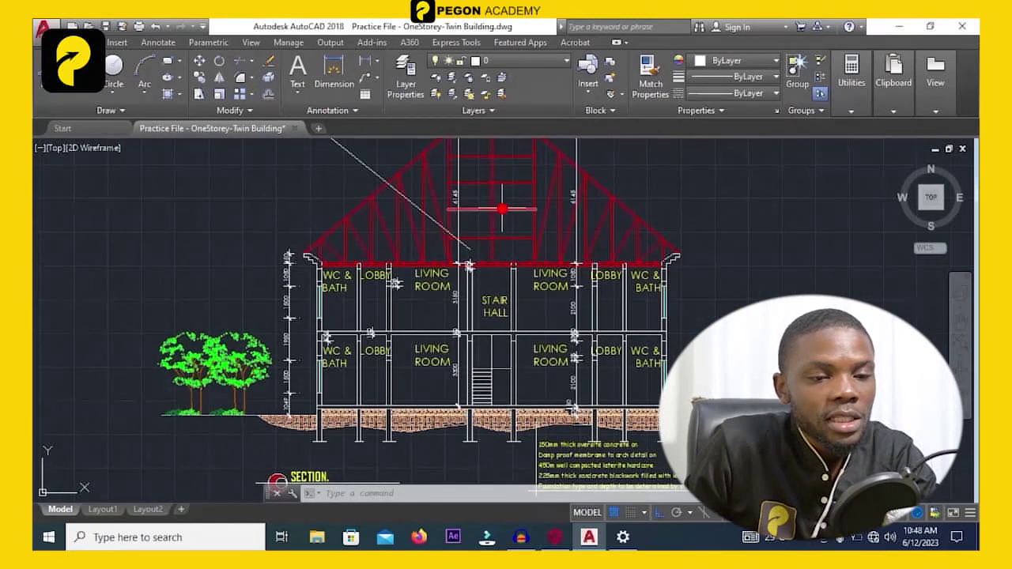
mouse_move(502, 209)
middle_mouse_down()
mouse_move(499, 260)
mouse_move(554, 226)
middle_mouse_up()
middle_click_drag(524, 271, 515, 188)
scroll(488, 322, "down", 6)
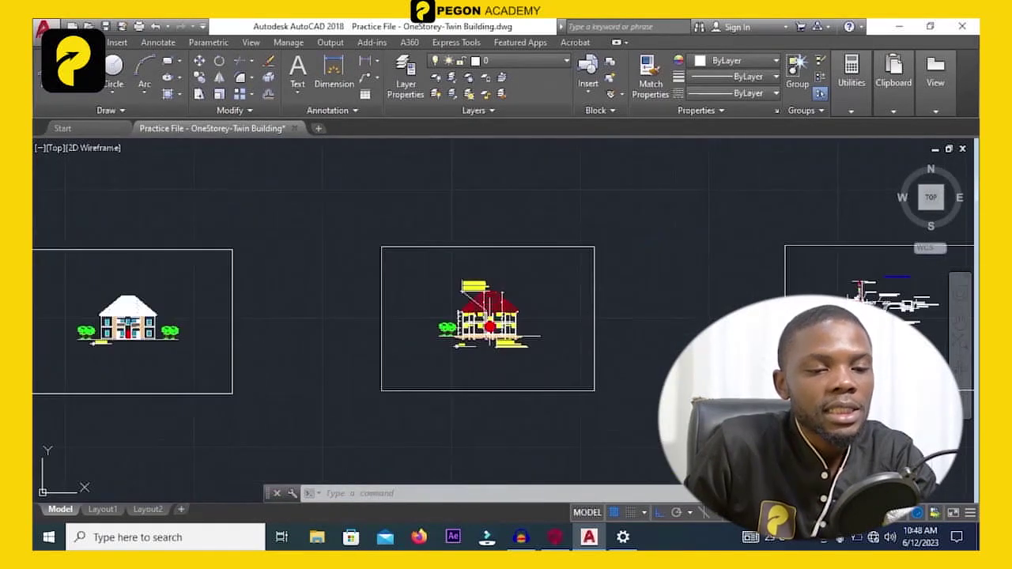
mouse_move(577, 340)
middle_mouse_down()
mouse_move(472, 341)
mouse_move(577, 337)
middle_mouse_up()
scroll(577, 336, "down", 4)
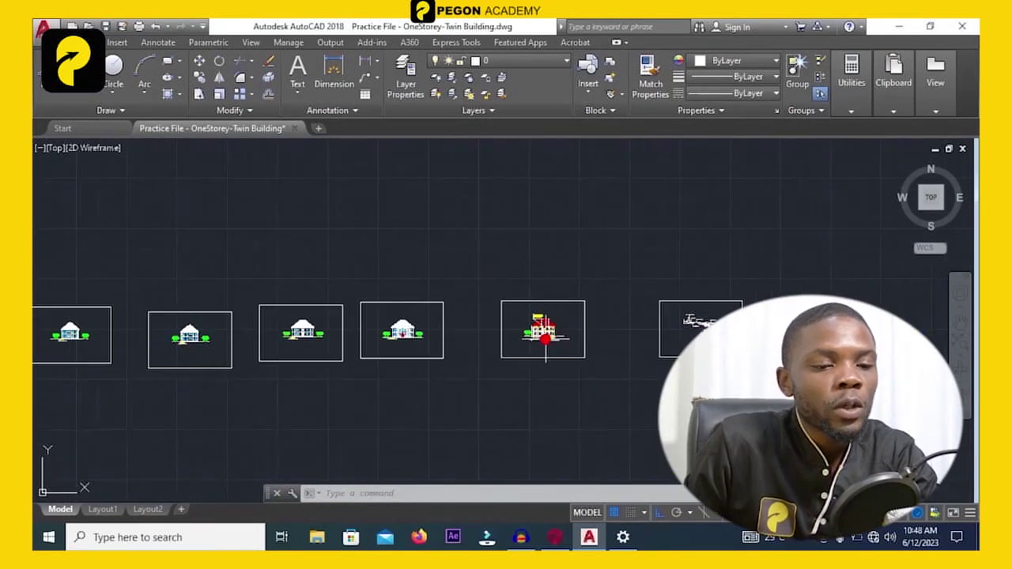
scroll(545, 340, "down", 3)
middle_click_drag(509, 339, 605, 333)
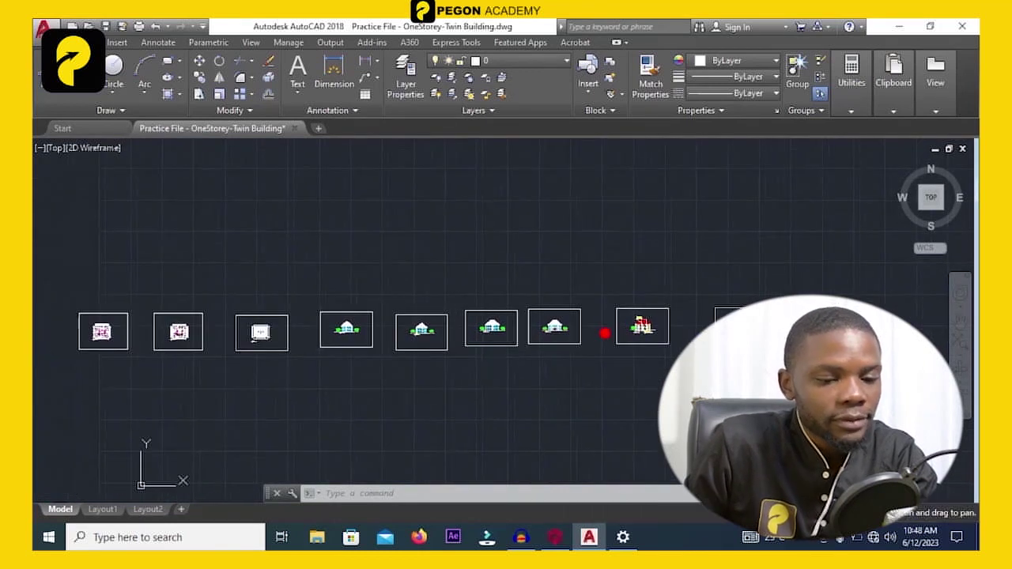
middle_click_drag(522, 359, 600, 355)
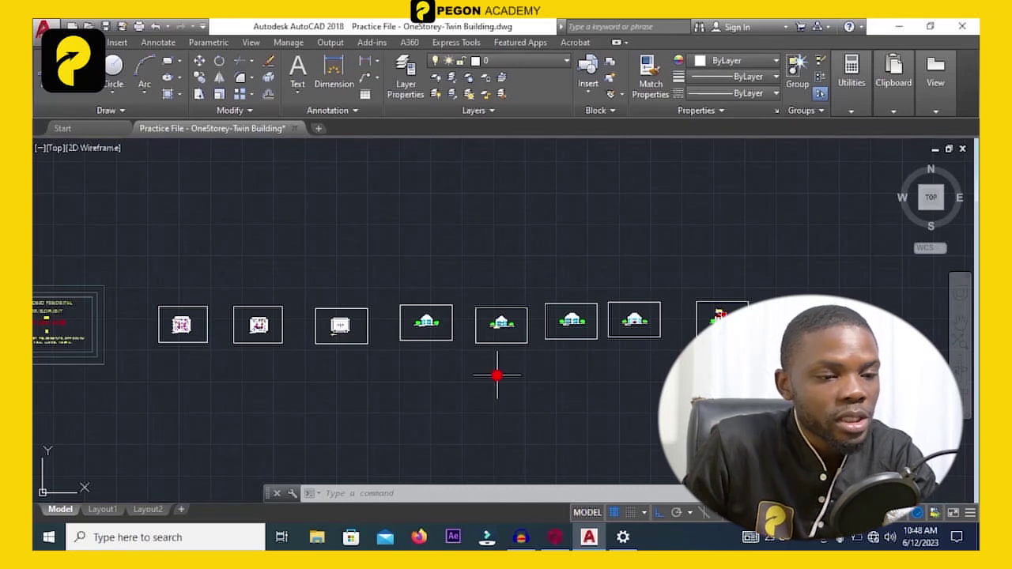
middle_click_drag(497, 372, 582, 353)
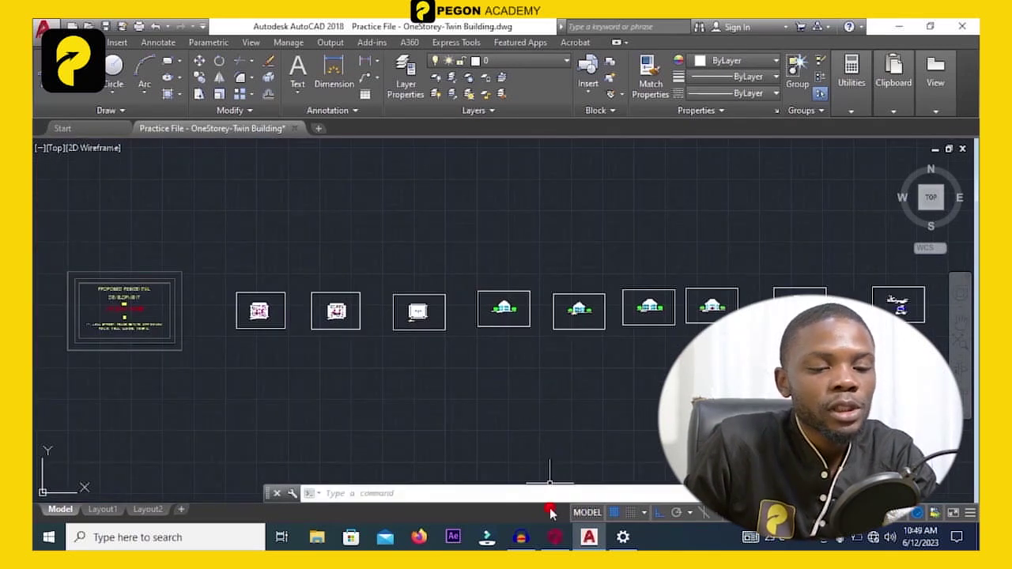
left_click(555, 536)
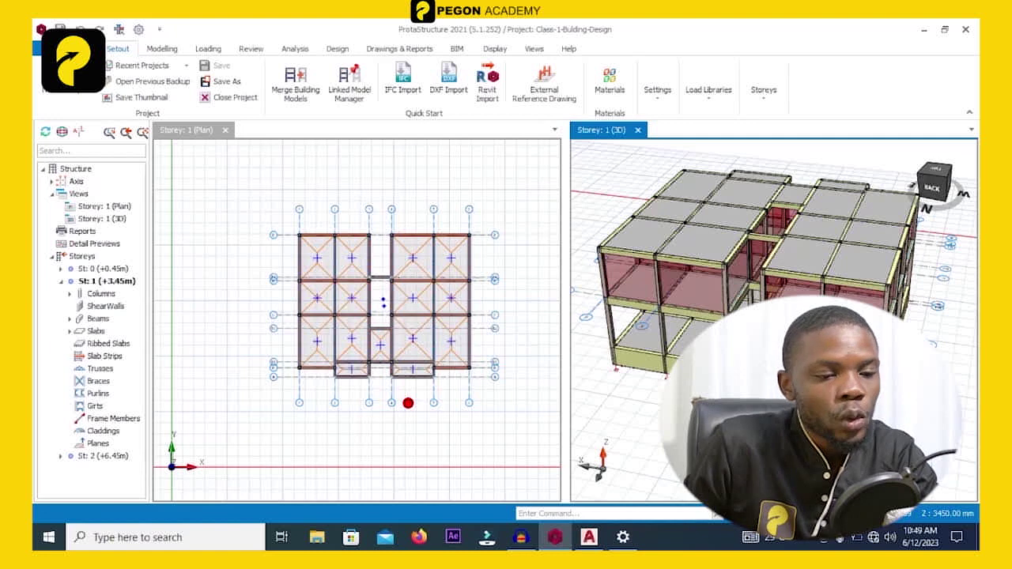
Zoom and orbit the Storey 1 3D frame model from the back to a left-side view.
scroll(408, 402, "up", 2)
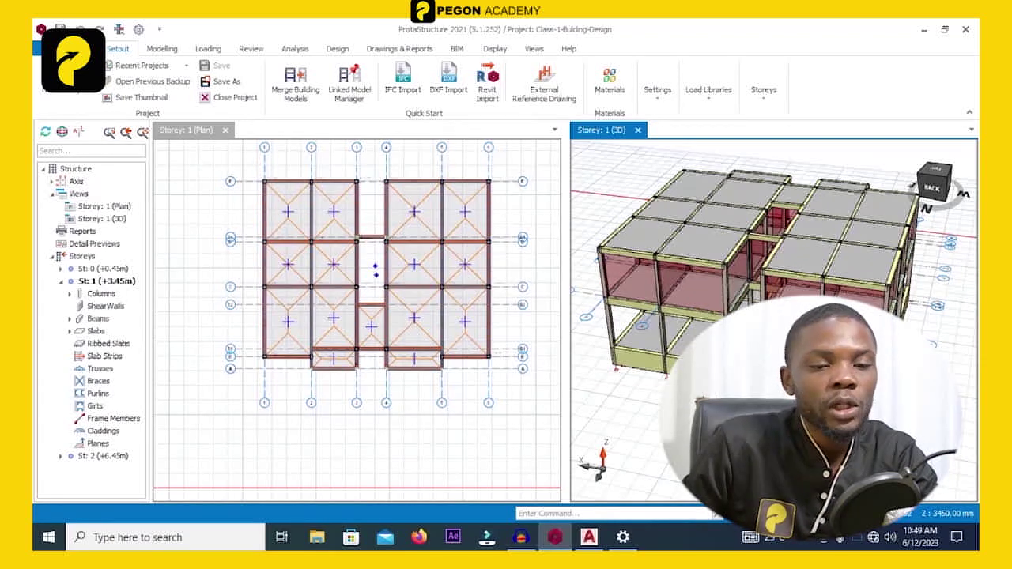
left_click_drag(712, 399, 614, 386)
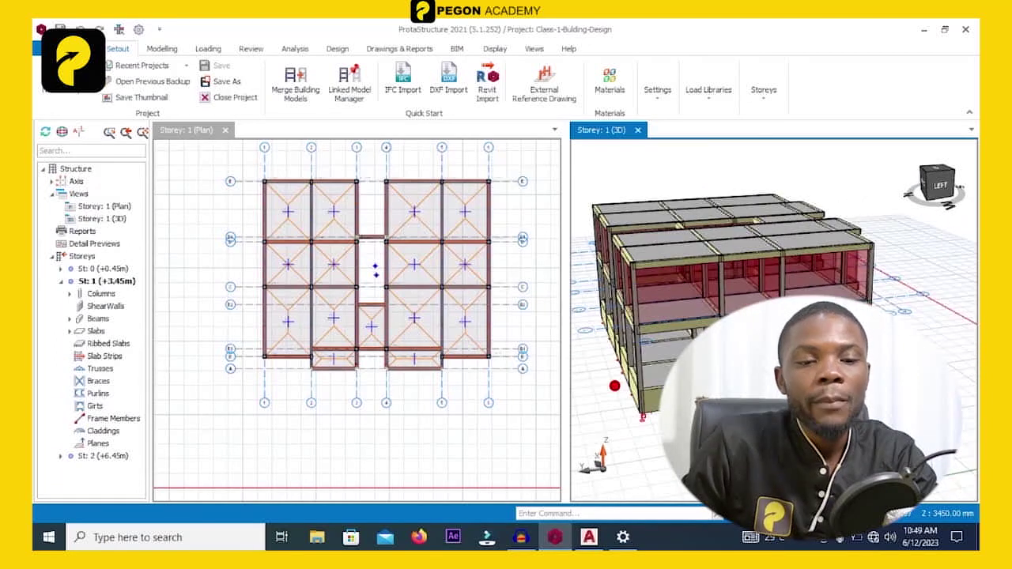
left_click_drag(642, 417, 627, 399)
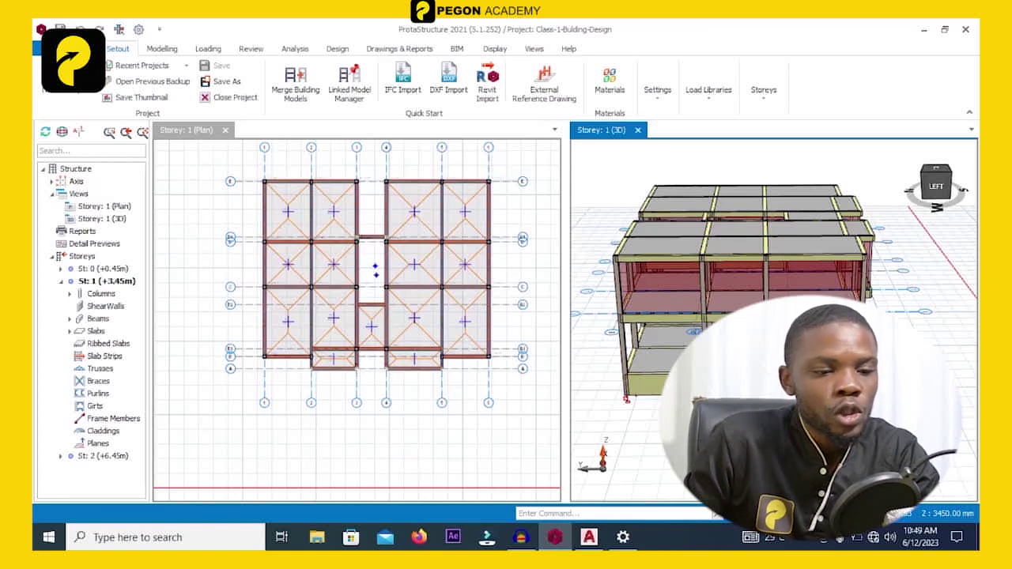
Make the Storey 1 plan the working pane and nudge it, then return to the 3D pane with Ctrl+Tab.
left_click(414, 442)
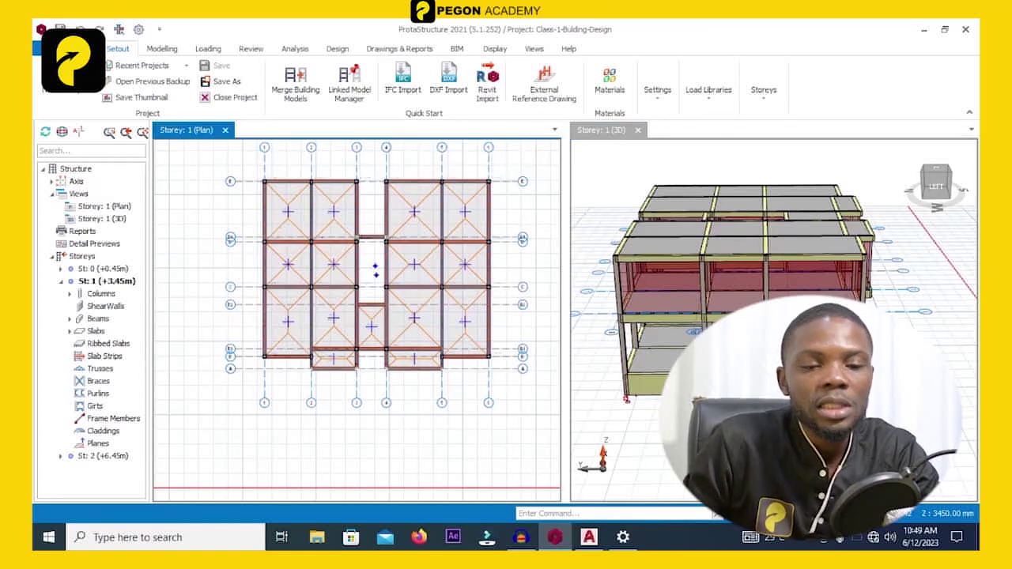
middle_click_drag(414, 442, 416, 442)
key("ctrl+Tab")
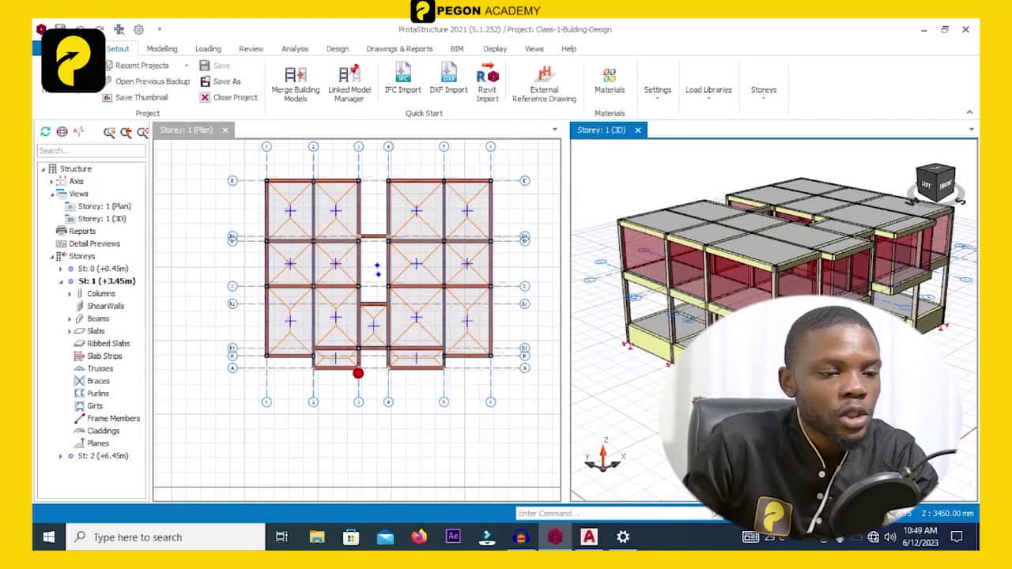
scroll(303, 237, "up", 5)
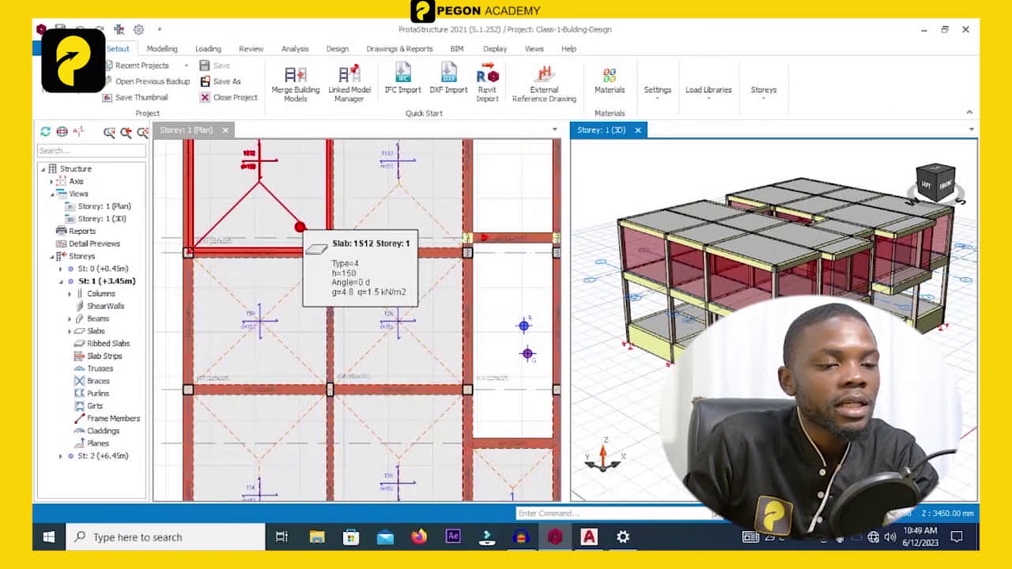
scroll(300, 227, "down", 5)
left_click(334, 286)
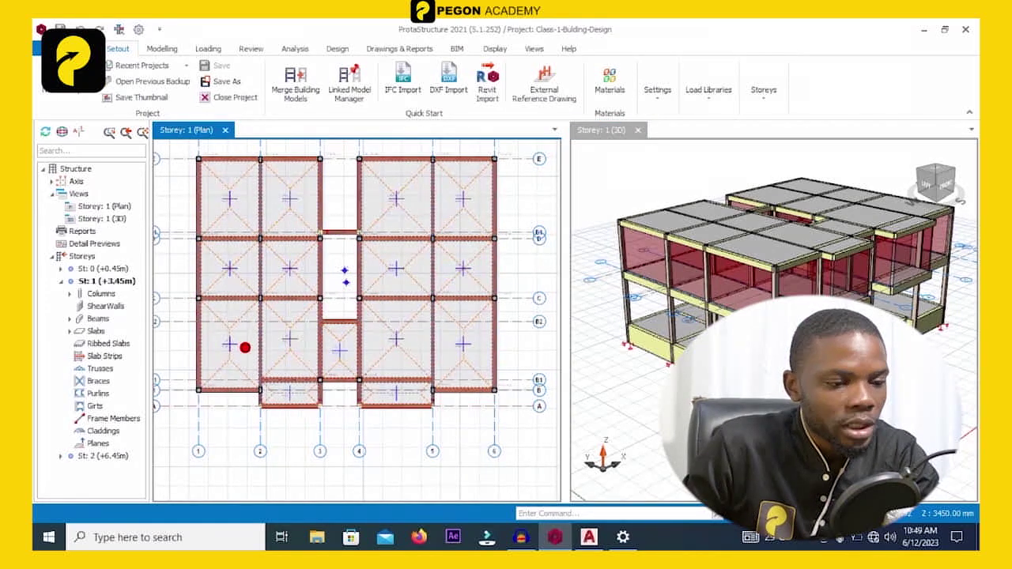
scroll(242, 346, "up", 5)
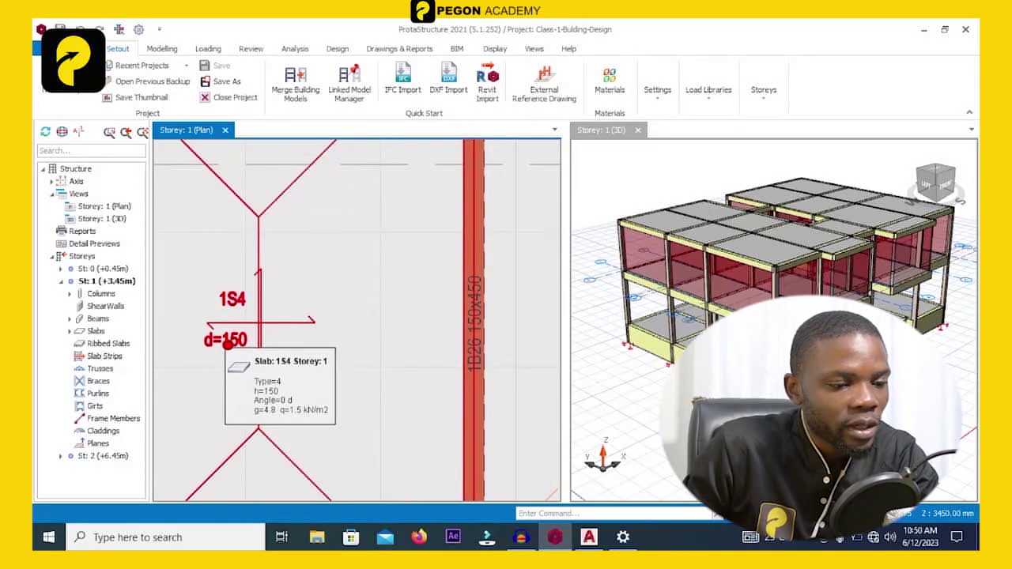
scroll(231, 343, "down", 3)
scroll(231, 343, "down", 2)
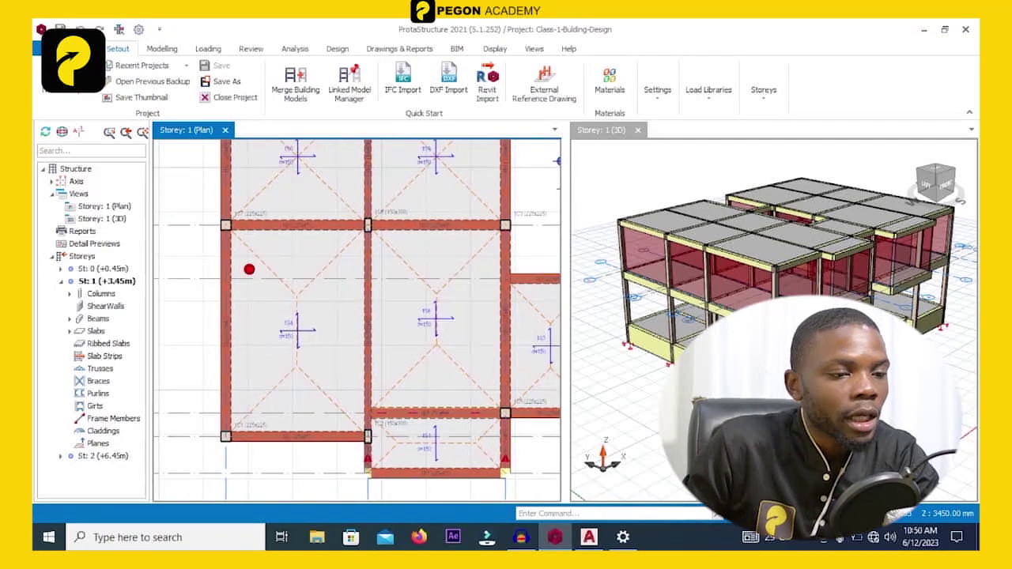
scroll(282, 242, "up", 5)
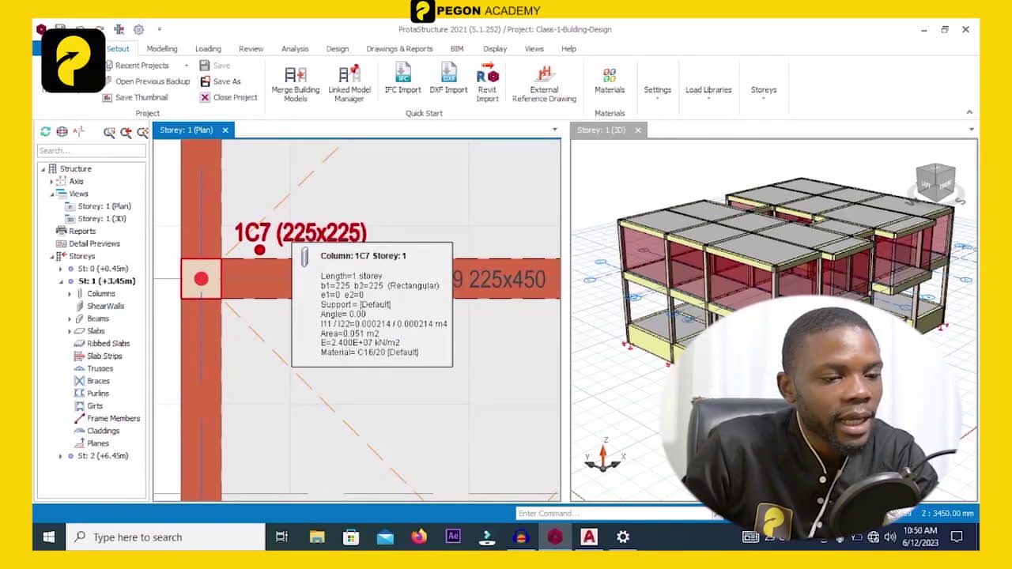
scroll(212, 279, "down", 3)
scroll(207, 399, "up", 4)
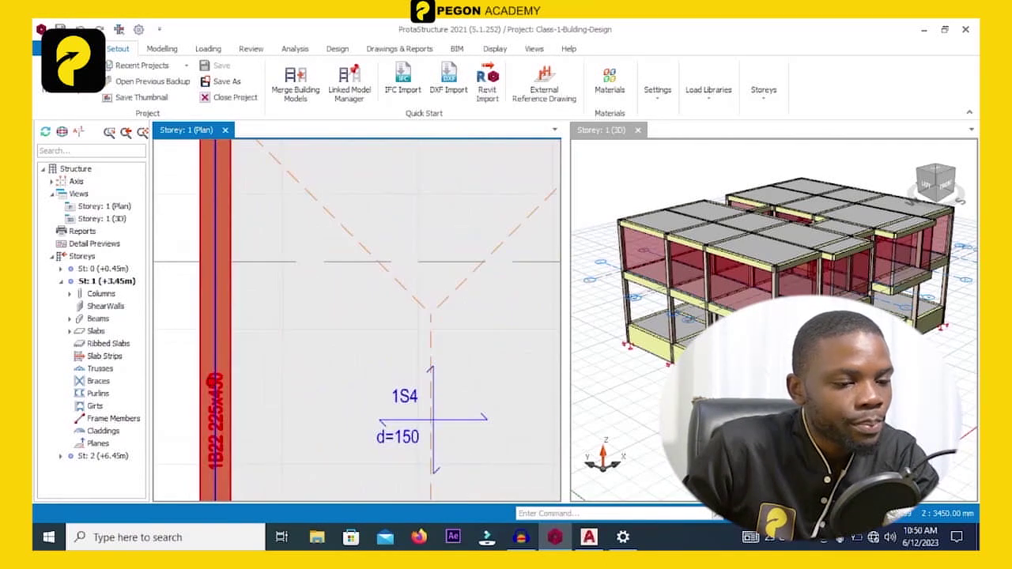
scroll(227, 358, "up", 1)
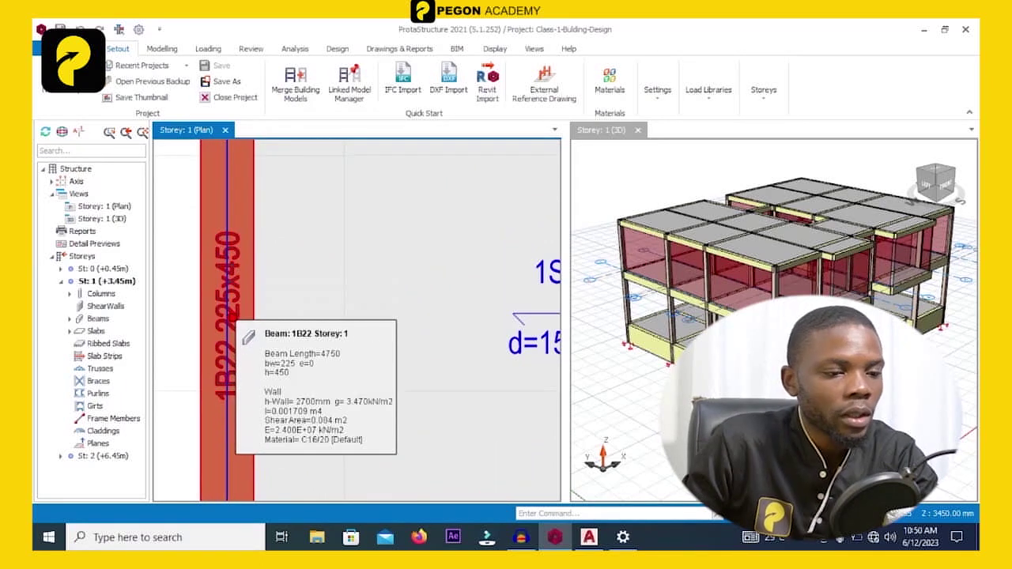
scroll(234, 321, "down", 2)
scroll(231, 321, "down", 5)
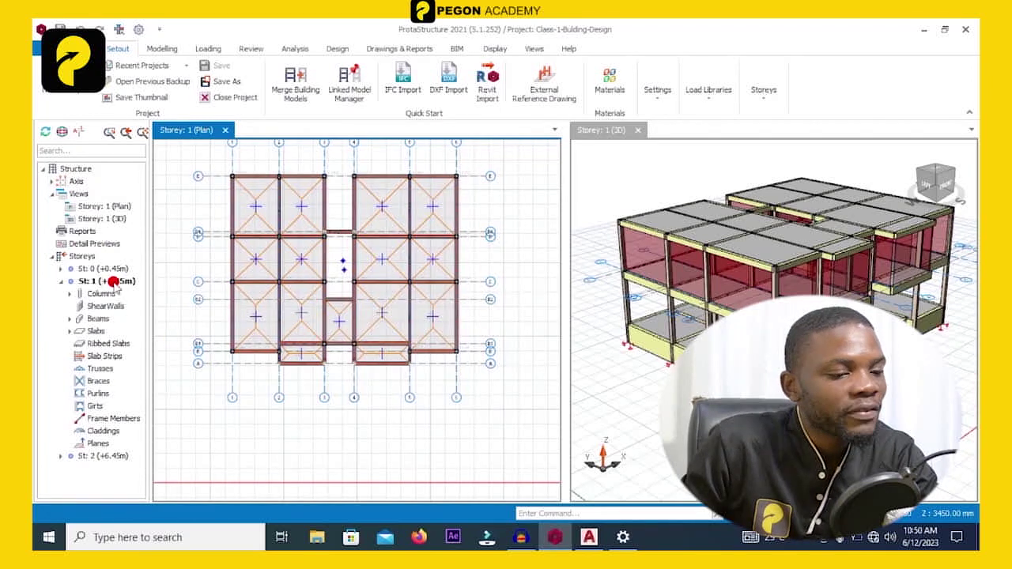
Show the St: 2 (+6.45m) plan and zoom onto beam 2B24 and slab 2S27.
left_click(102, 457)
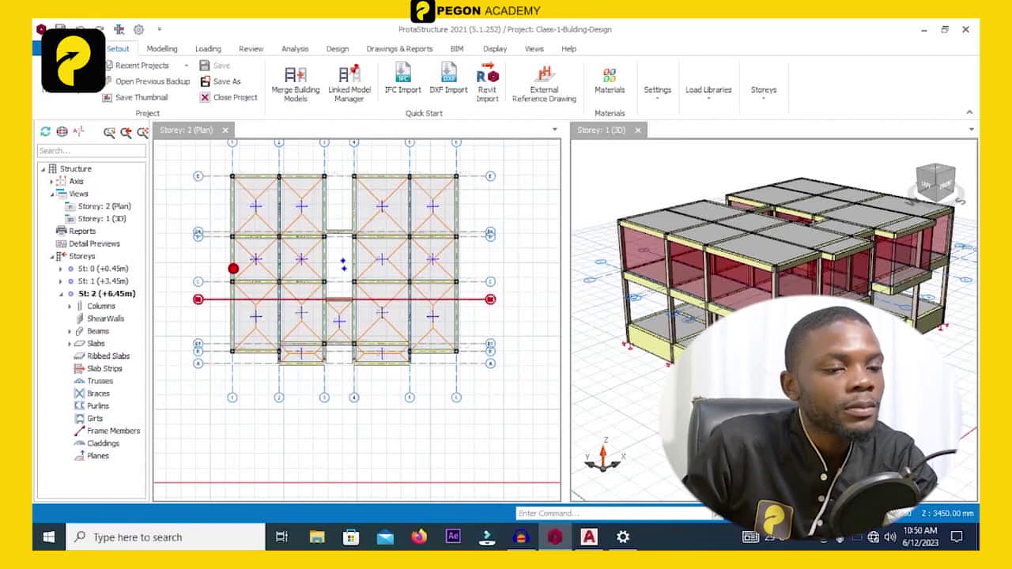
scroll(222, 203, "up", 5)
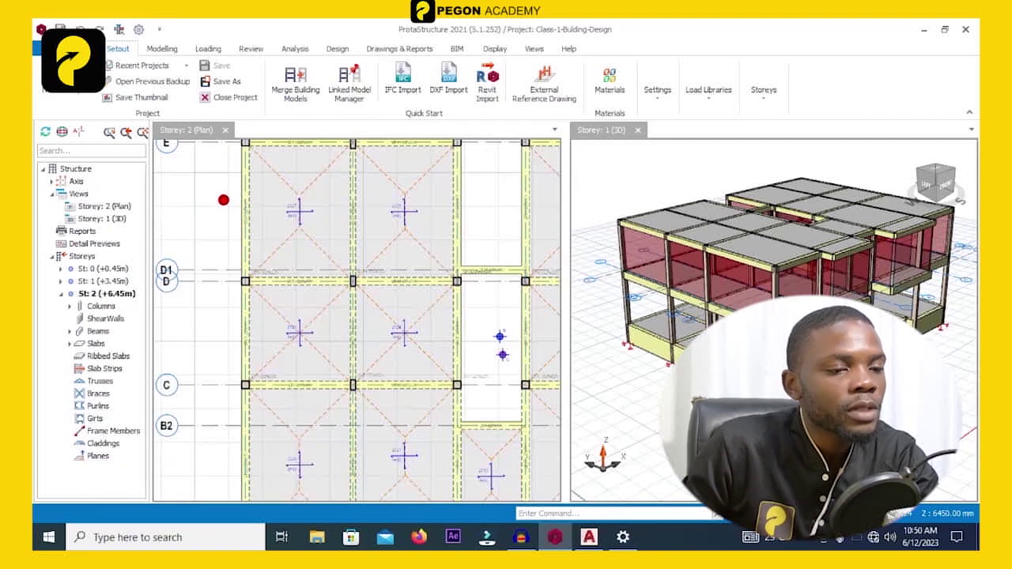
scroll(236, 226, "up", 3)
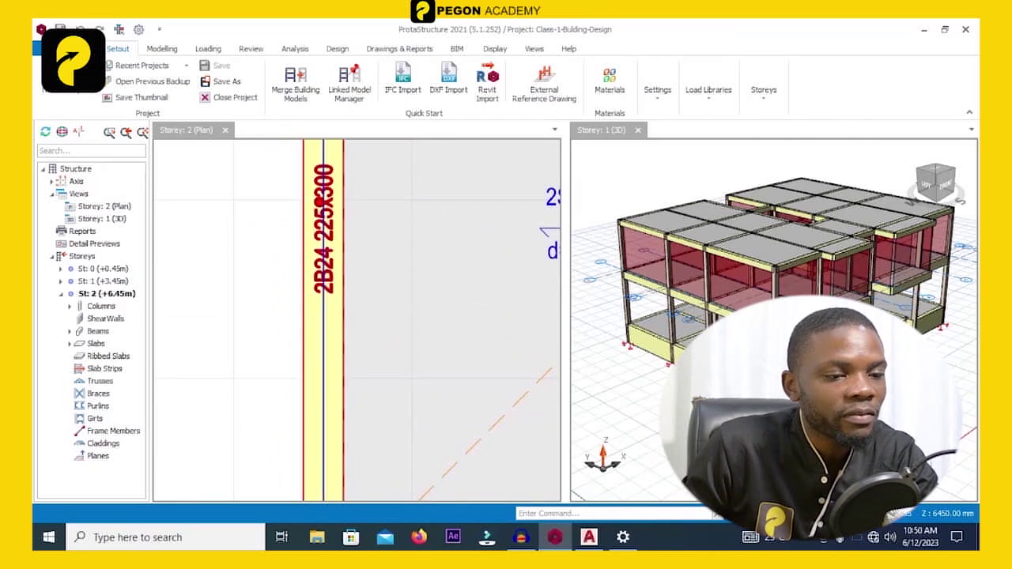
middle_click_drag(269, 223, 245, 258)
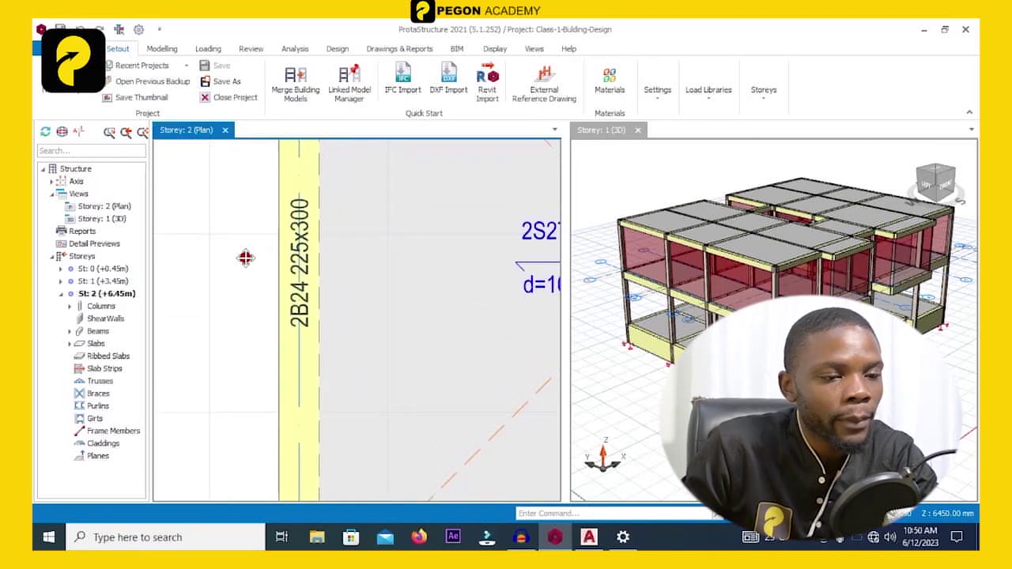
scroll(245, 257, "down", 3)
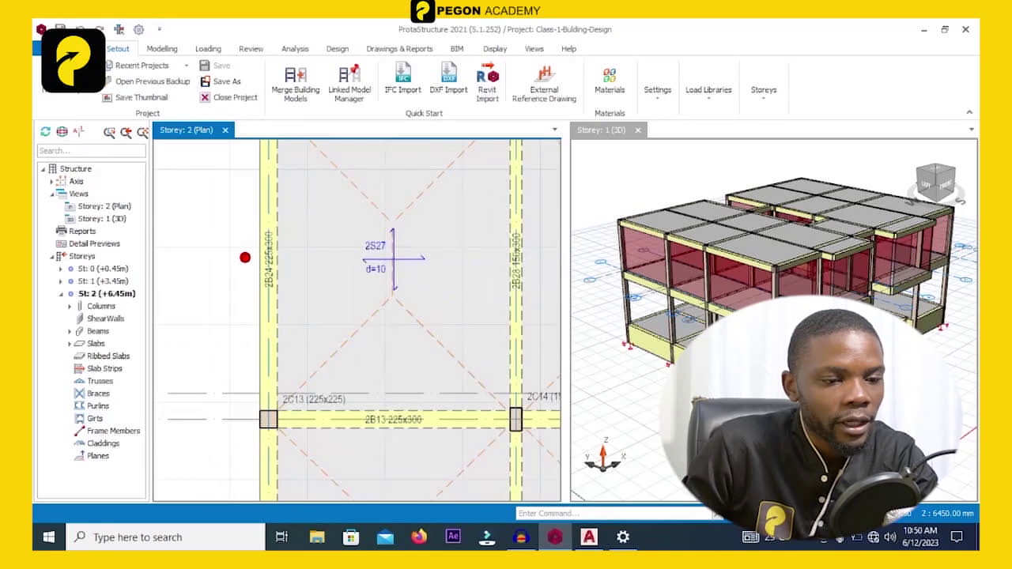
scroll(245, 258, "down", 2)
scroll(339, 278, "down", 1)
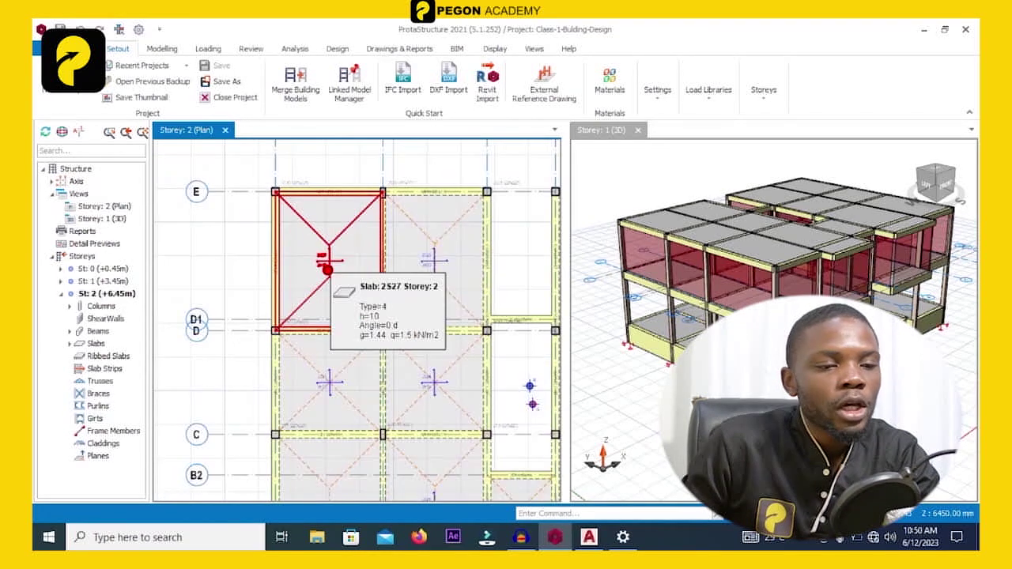
Zoom to the Left Elevation drawing in AutoCAD, then go back to ProtaStructure.
left_click(589, 537)
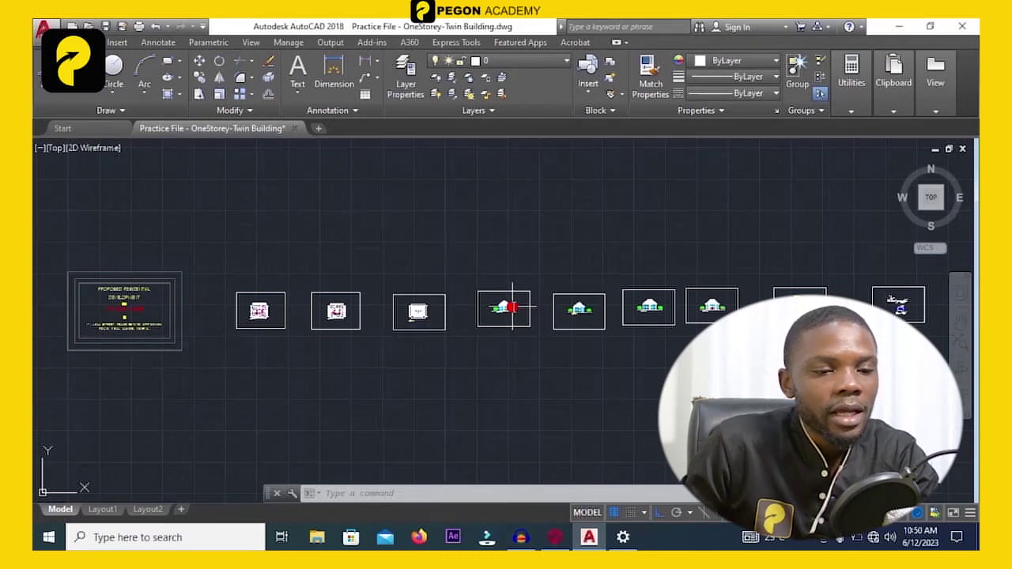
scroll(506, 303, "up", 6)
scroll(464, 255, "up", 6)
scroll(445, 256, "down", 4)
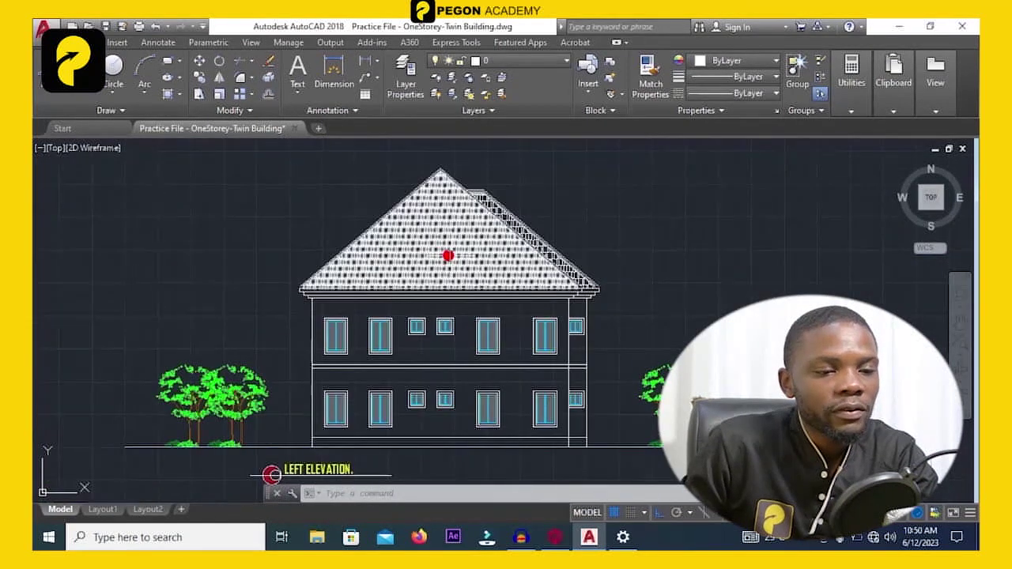
scroll(427, 247, "up", 4)
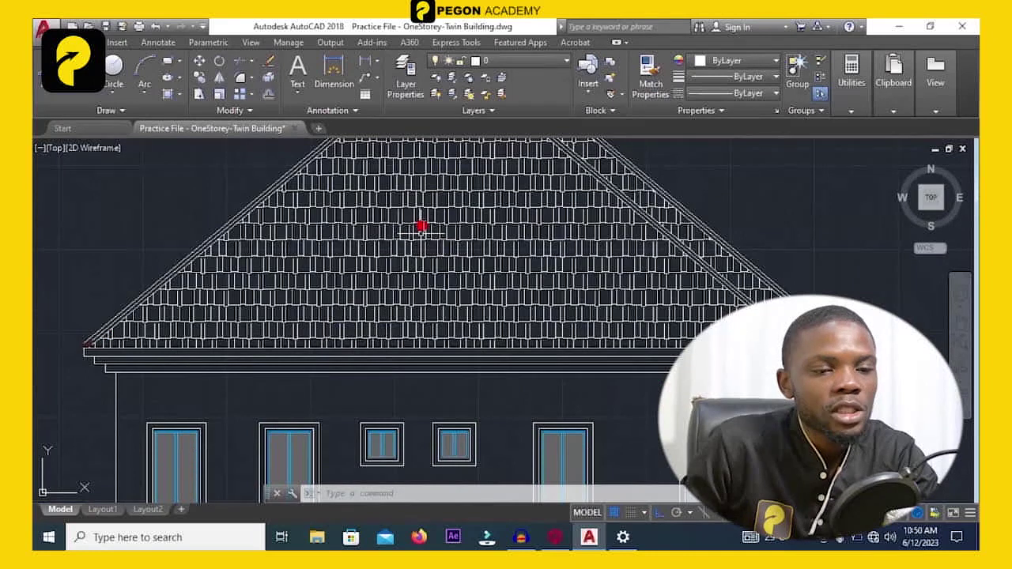
scroll(414, 280, "down", 7)
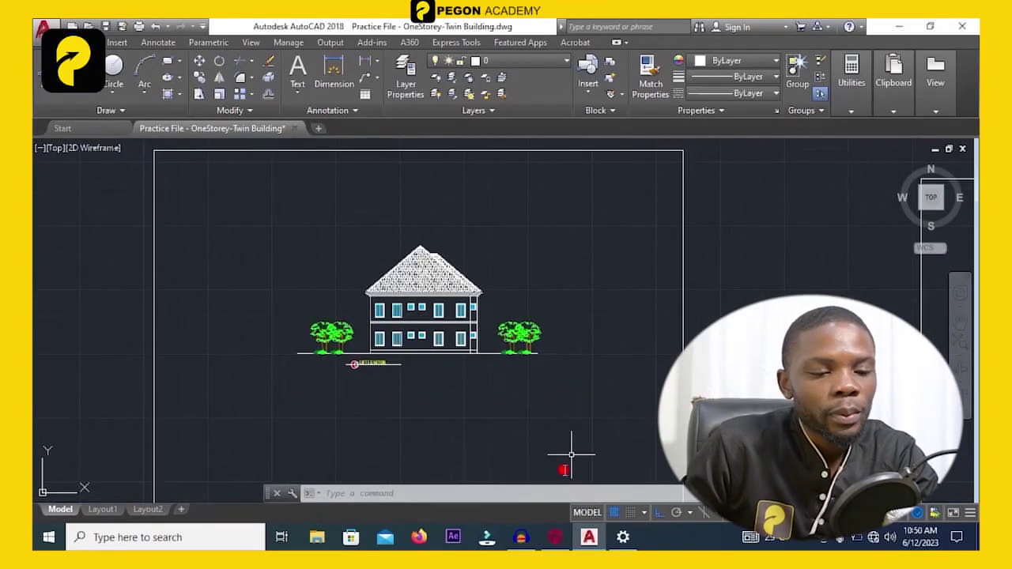
left_click(558, 534)
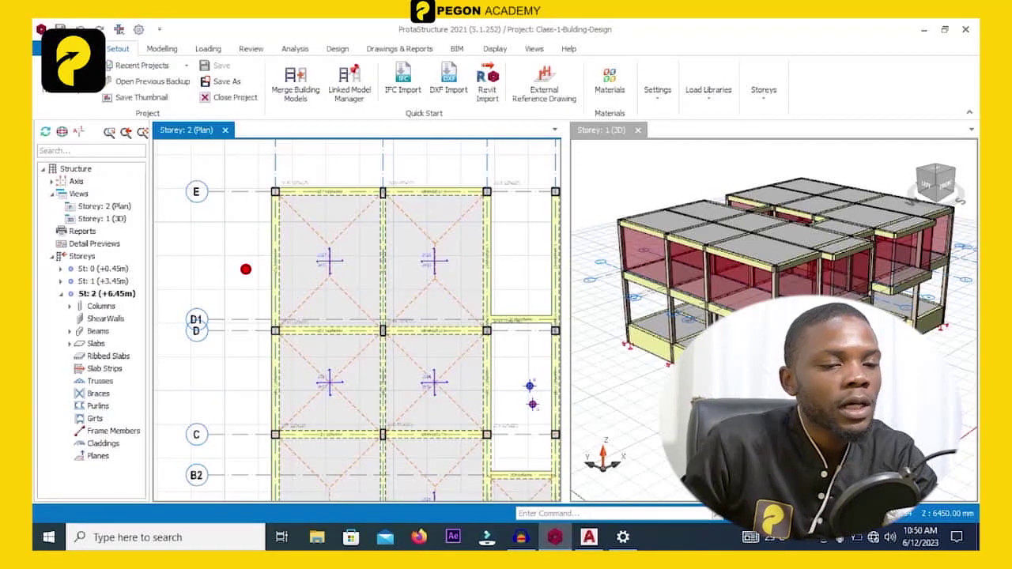
middle_click_drag(252, 267, 239, 276)
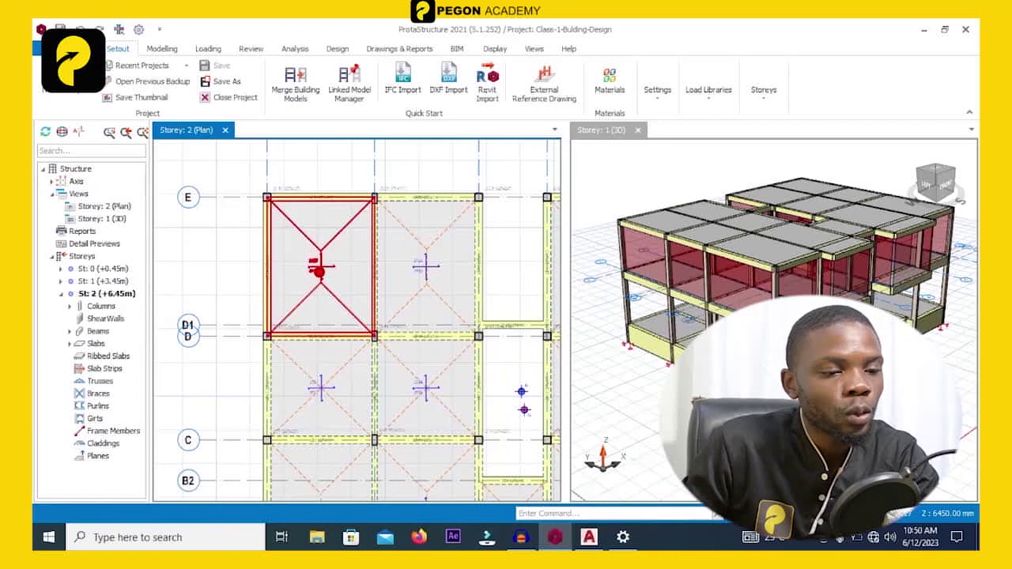
scroll(313, 279, "up", 4)
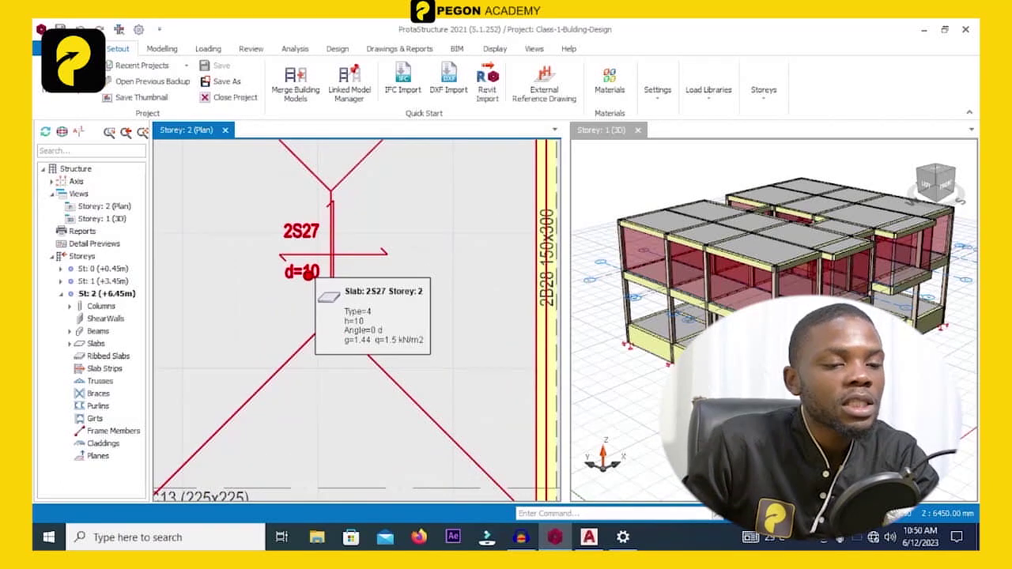
scroll(304, 274, "down", 2)
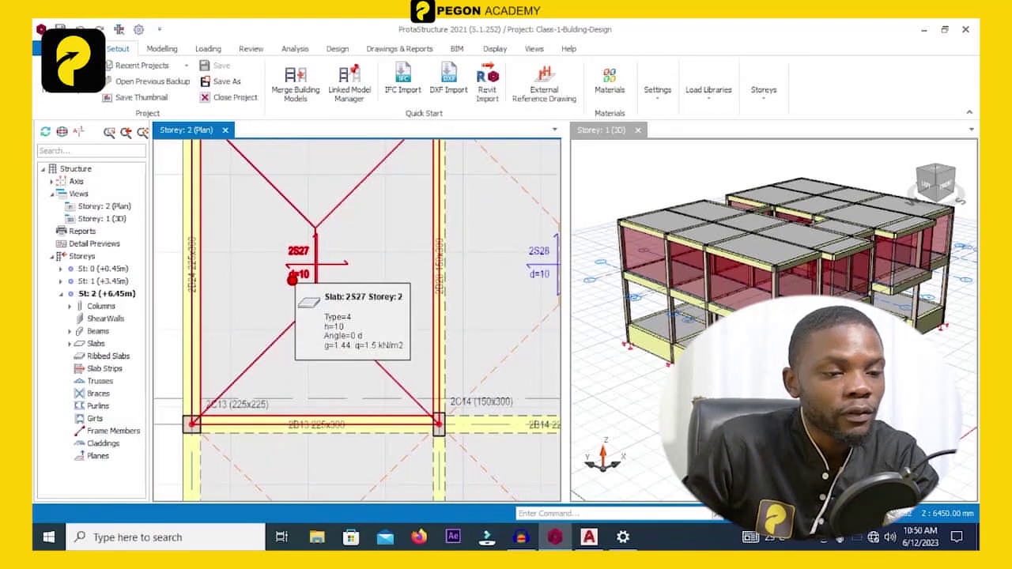
scroll(294, 276, "down", 1)
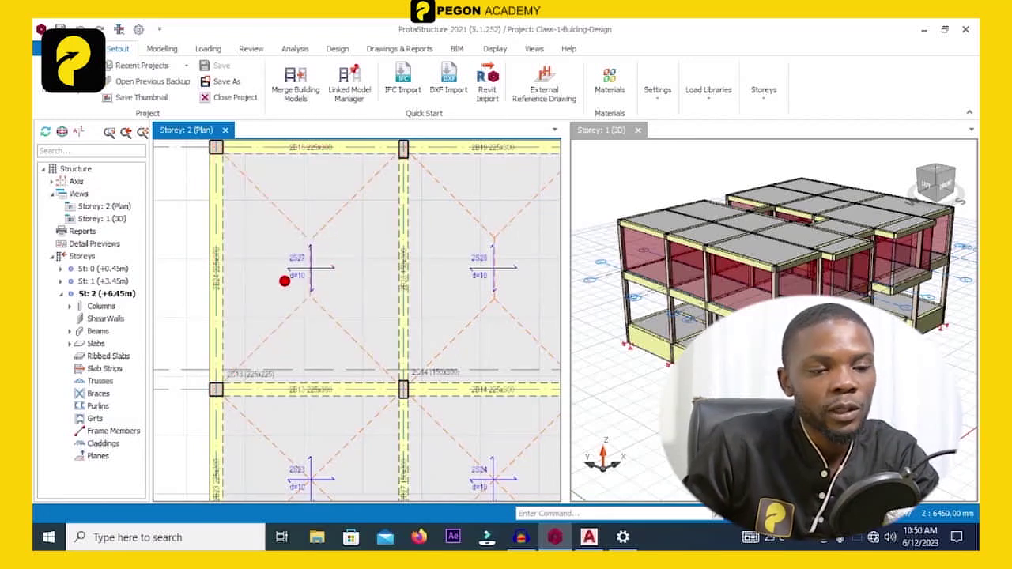
scroll(293, 277, "up", 3)
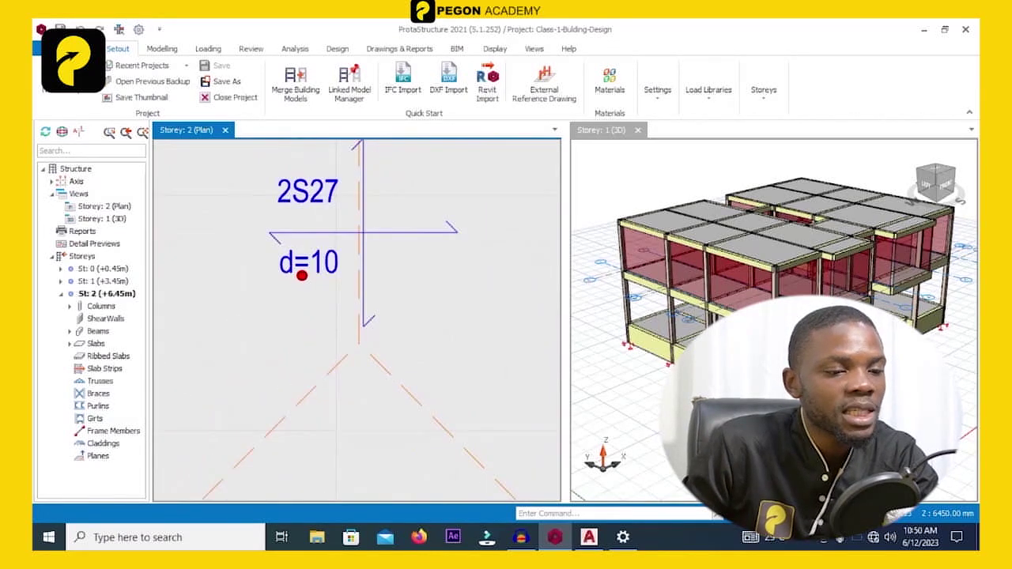
scroll(302, 275, "down", 4)
scroll(301, 276, "down", 3)
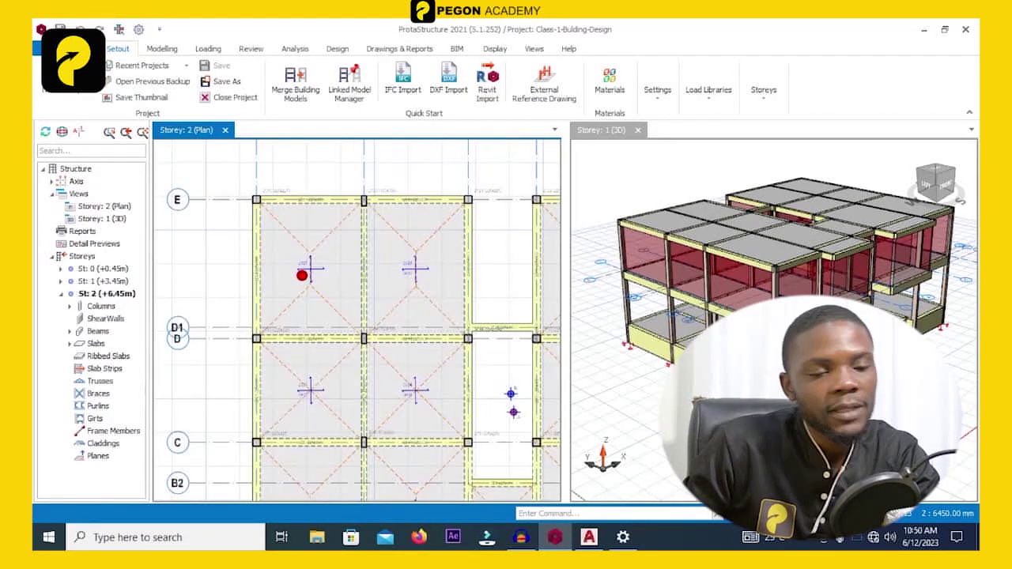
scroll(301, 275, "down", 2)
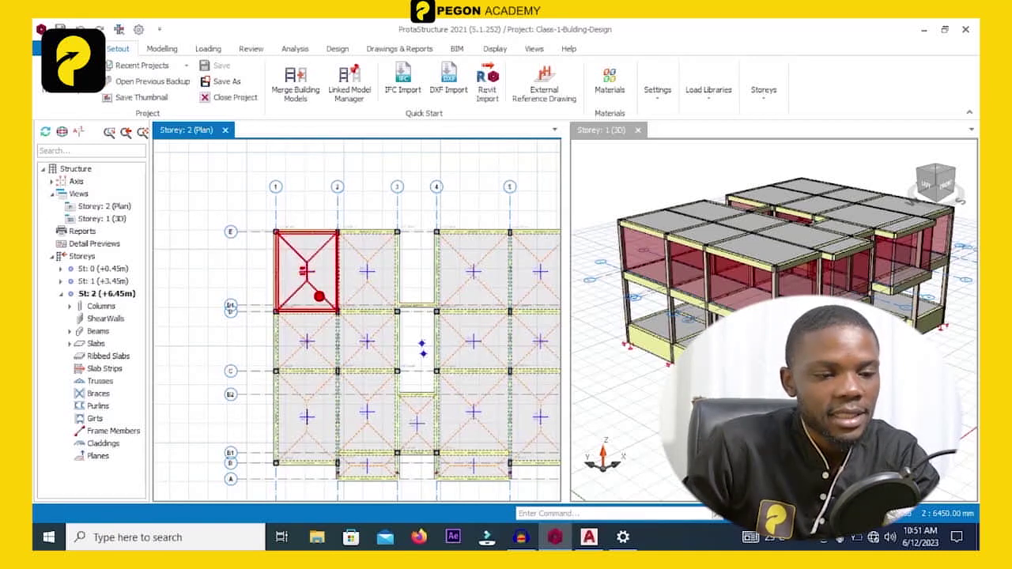
scroll(364, 300, "down", 2)
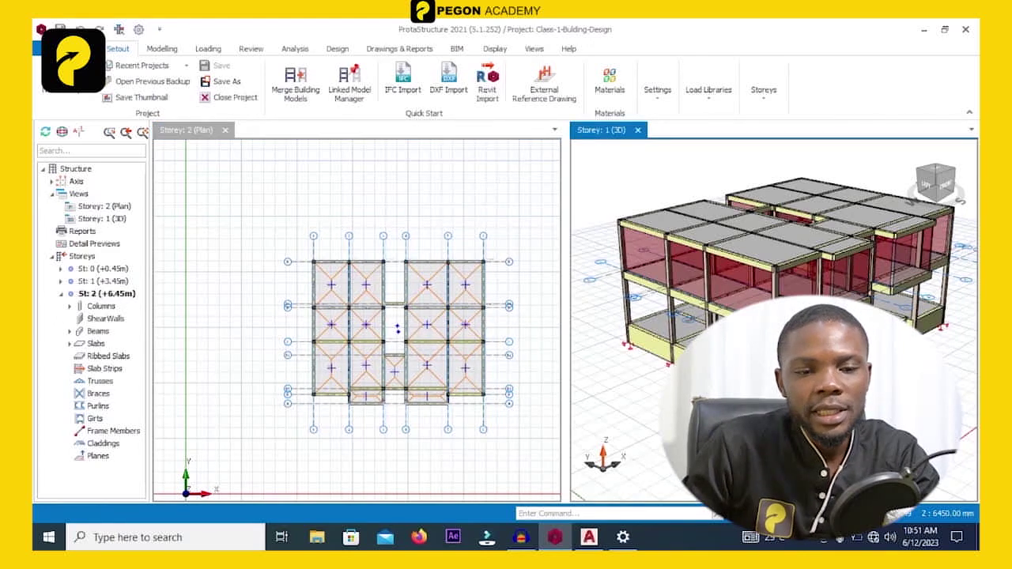
middle_click_drag(723, 278, 782, 277)
scroll(724, 279, "up", 5)
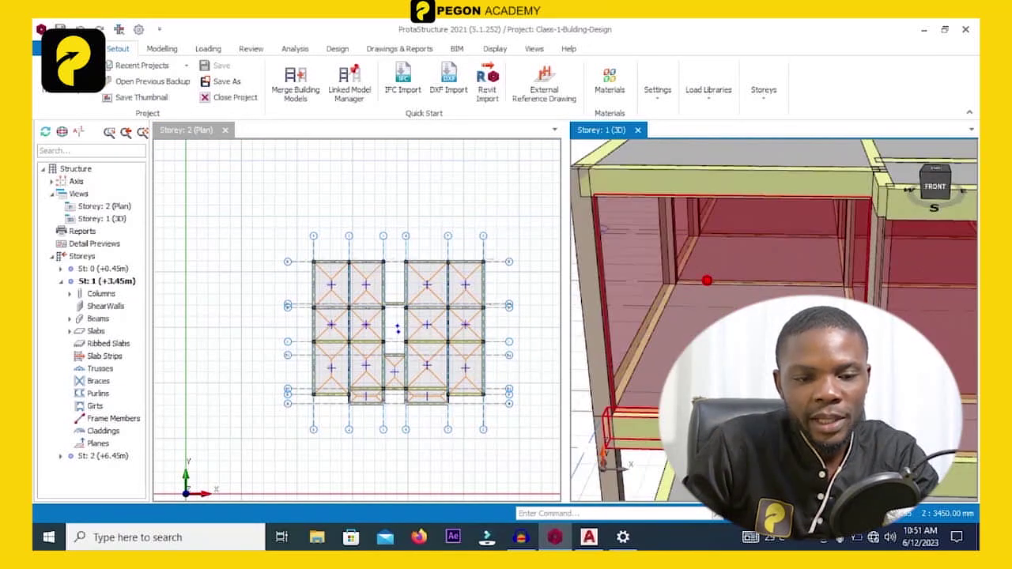
scroll(659, 261, "down", 8)
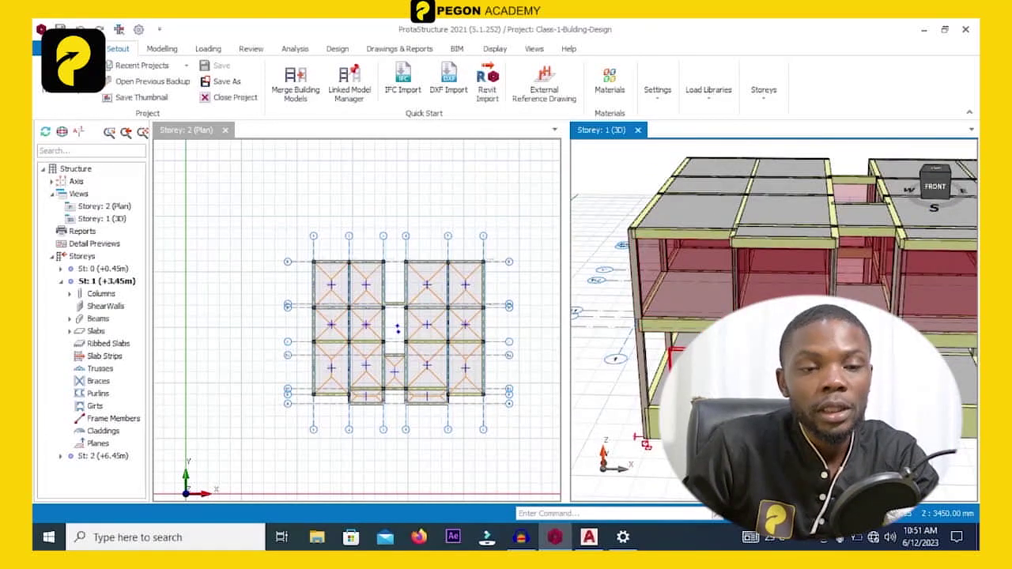
scroll(679, 286, "down", 3)
scroll(688, 317, "up", 5)
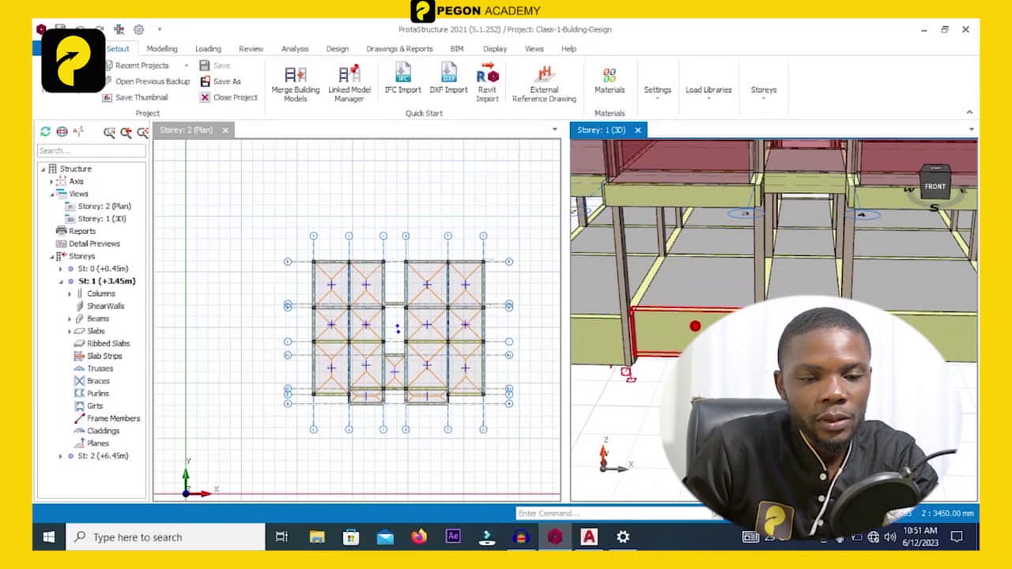
scroll(696, 330, "up", 1)
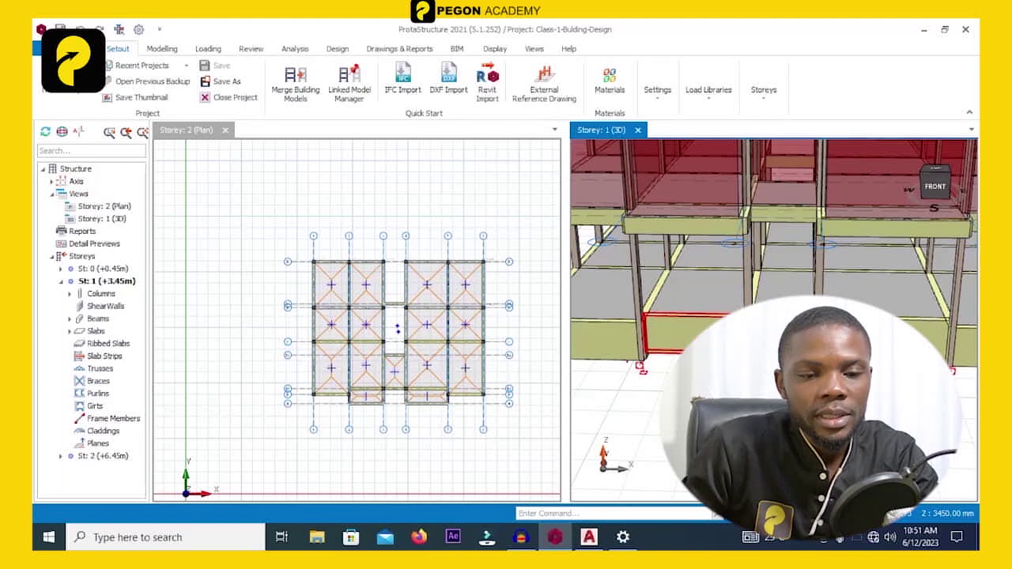
mouse_move(685, 227)
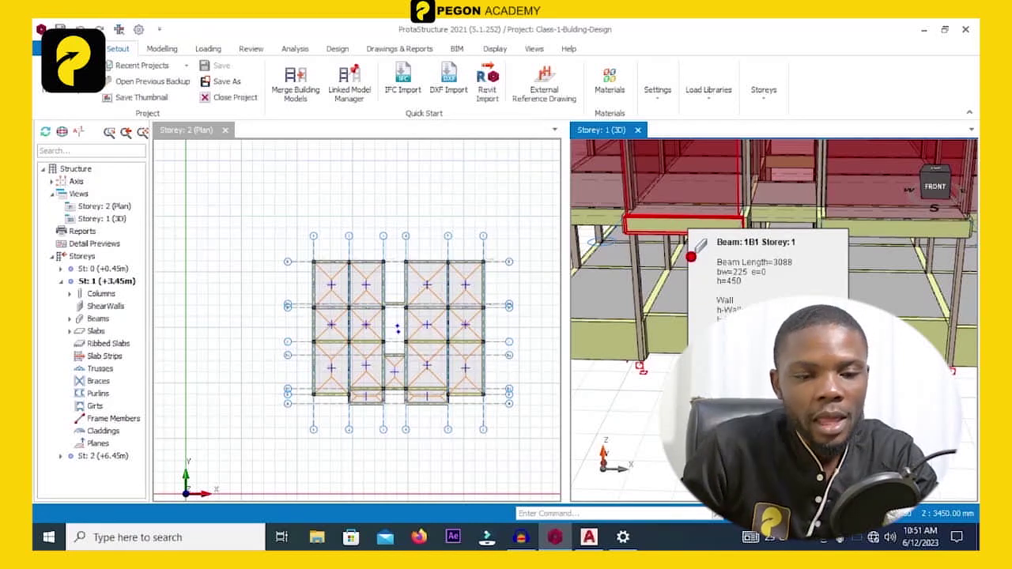
scroll(685, 229, "down", 5)
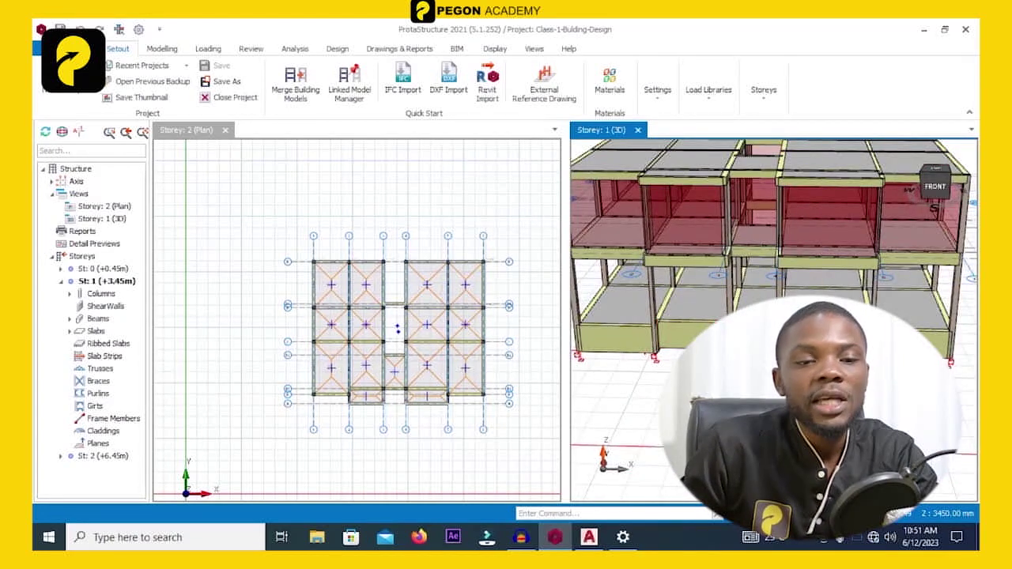
middle_click_drag(684, 229, 601, 236)
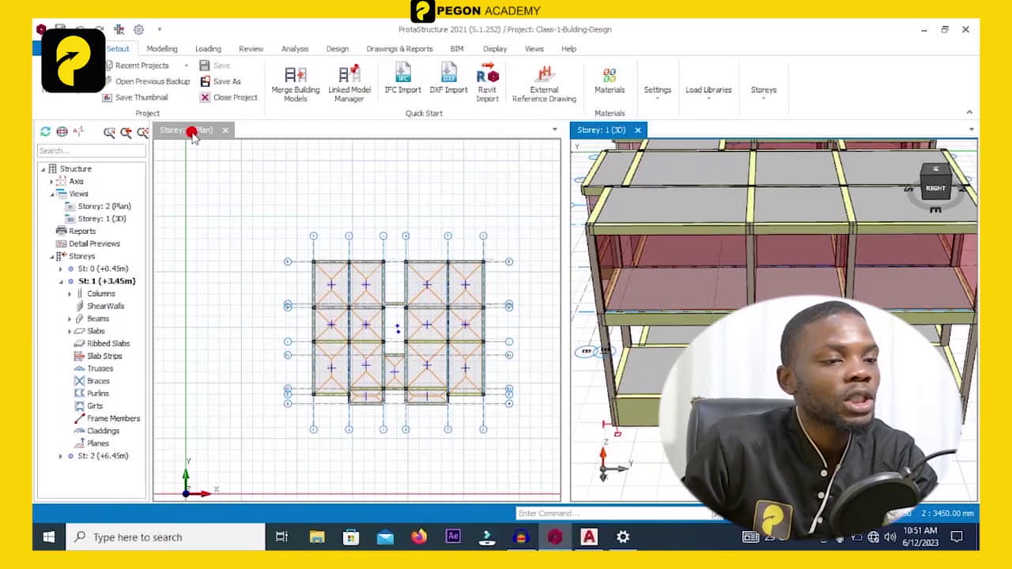
Open Building Analysis from the Analysis tab and display its seven load combinations, G+Q through G+Q-Ny.
left_click(289, 49)
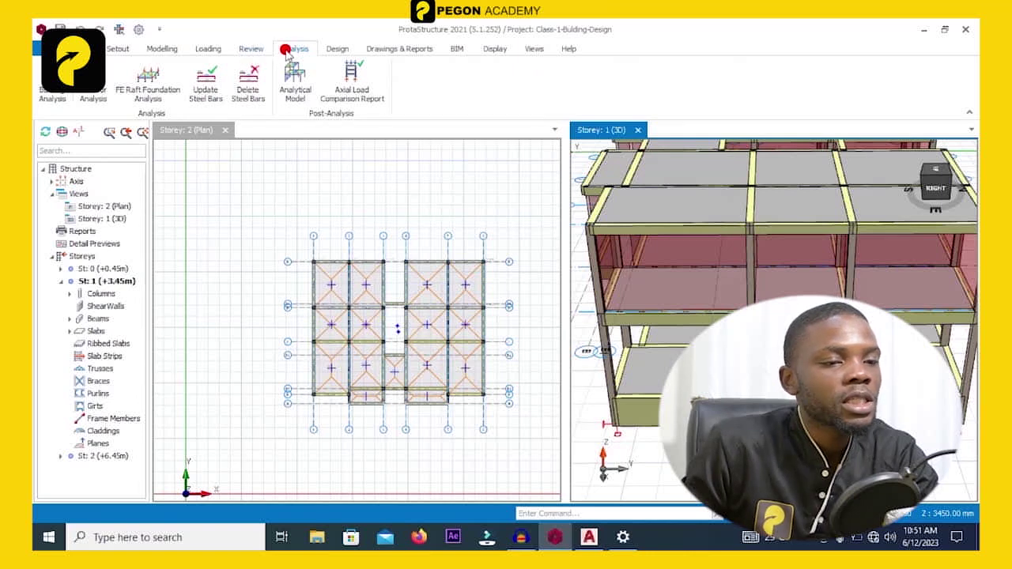
left_click(49, 97)
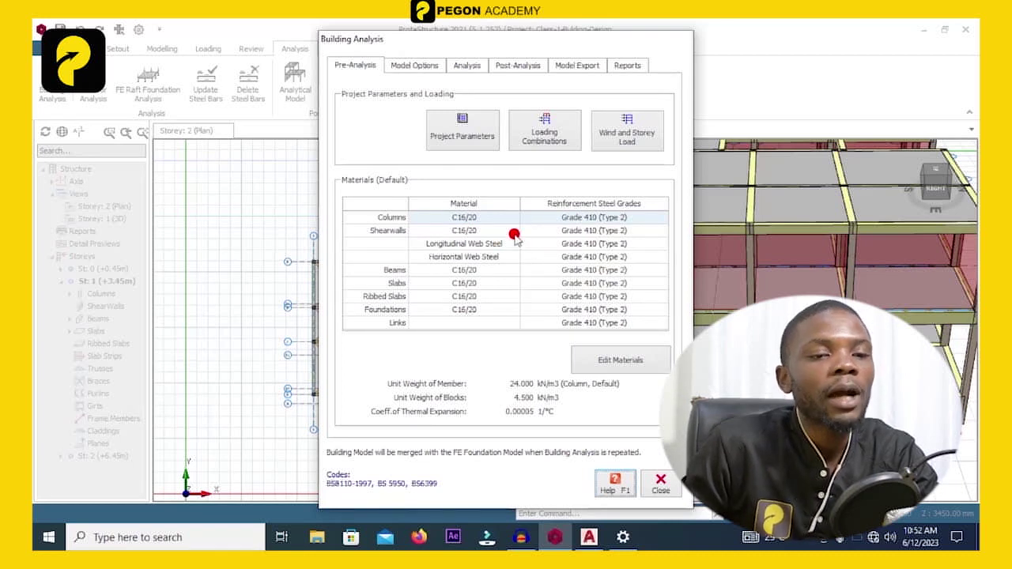
left_click(524, 136)
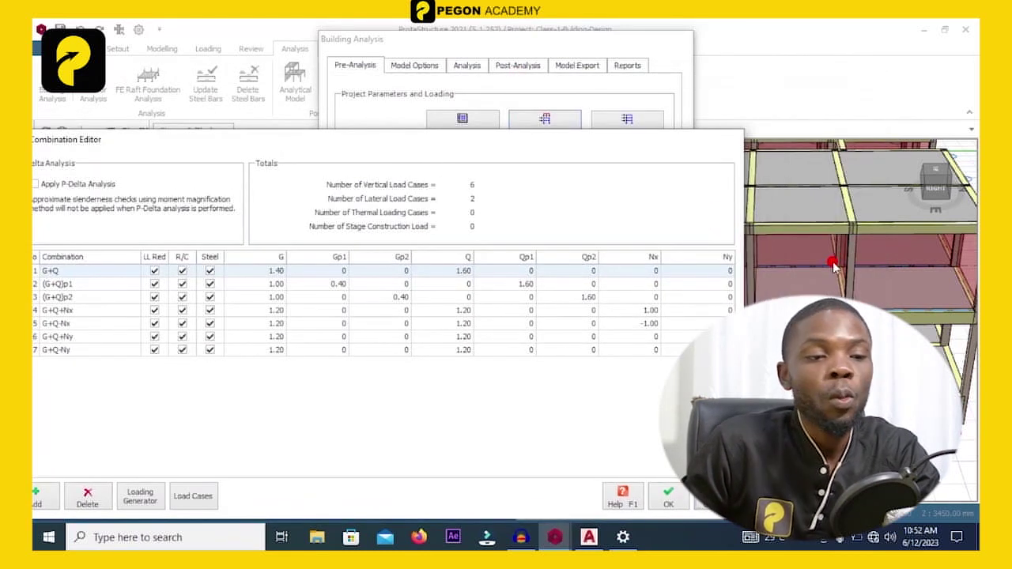
Move the Load Combination Editor aside, then close it to reveal the C16/20 and Grade 410 materials.
left_click_drag(369, 140, 429, 118)
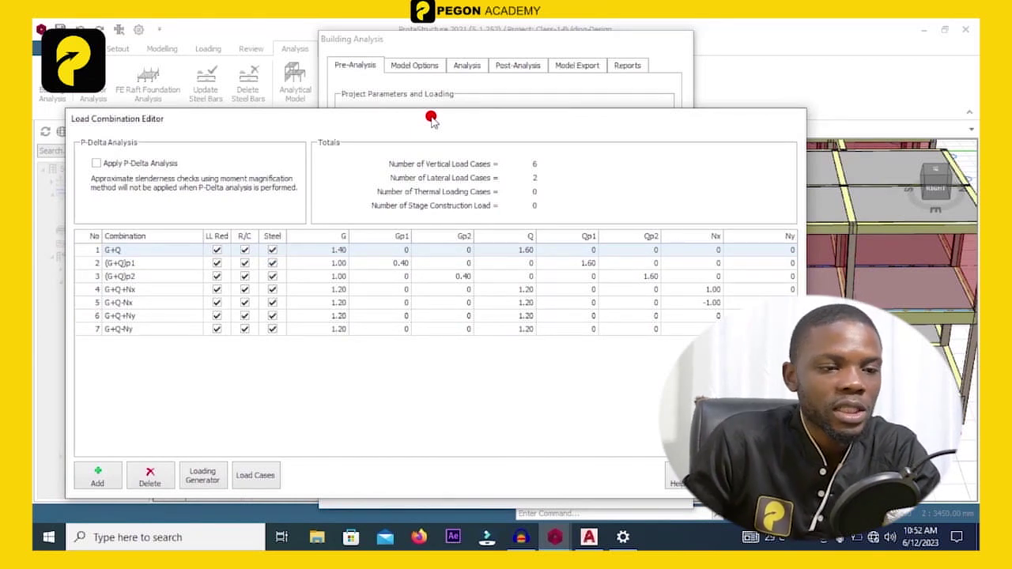
left_click_drag(431, 118, 461, 98)
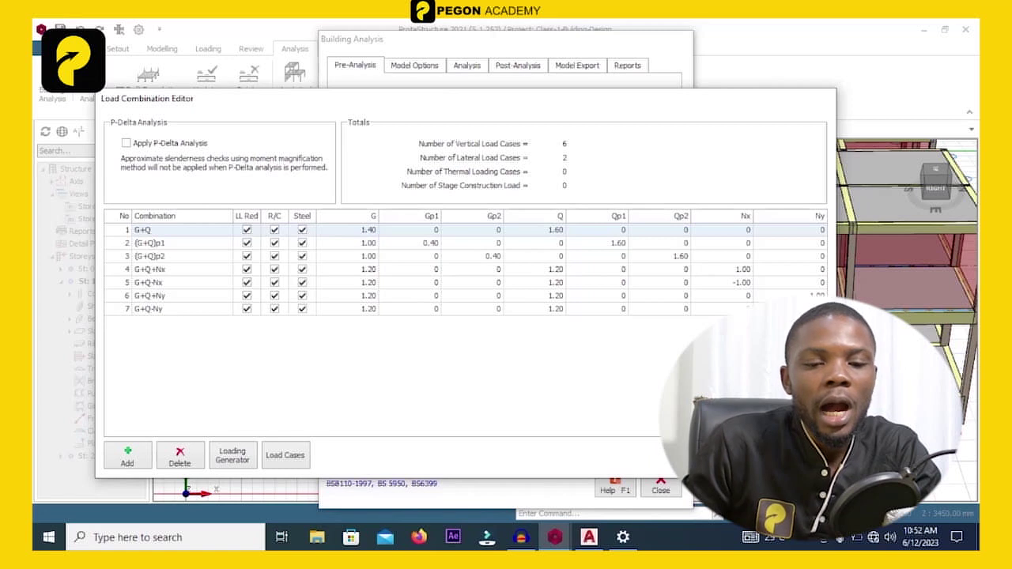
left_click(786, 456)
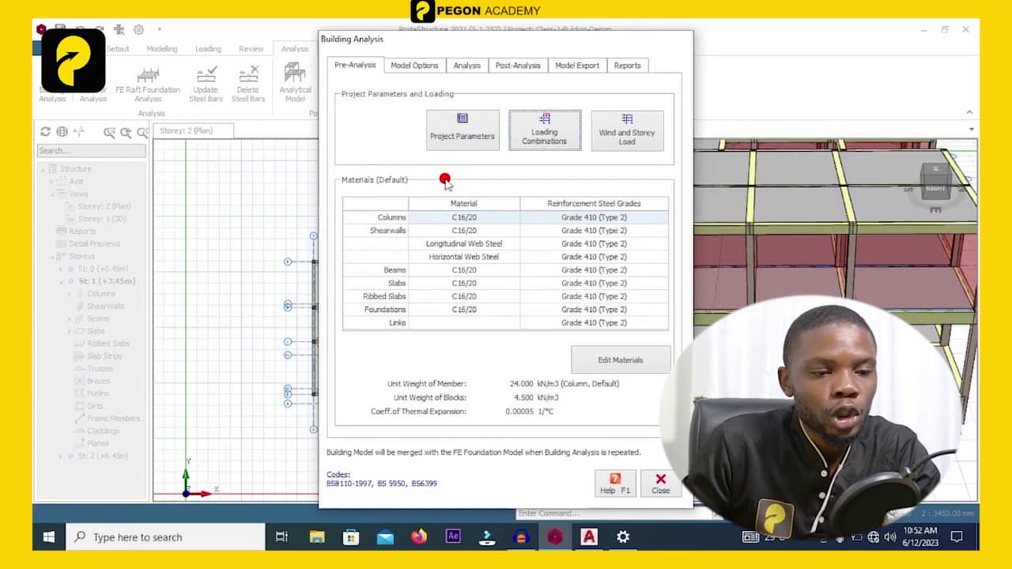
left_click(632, 368)
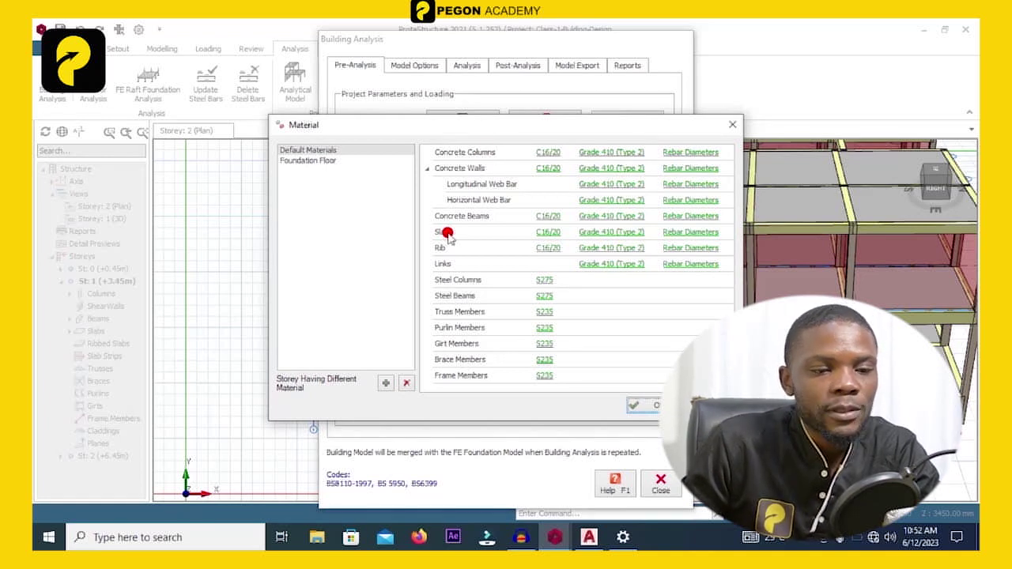
left_click(732, 124)
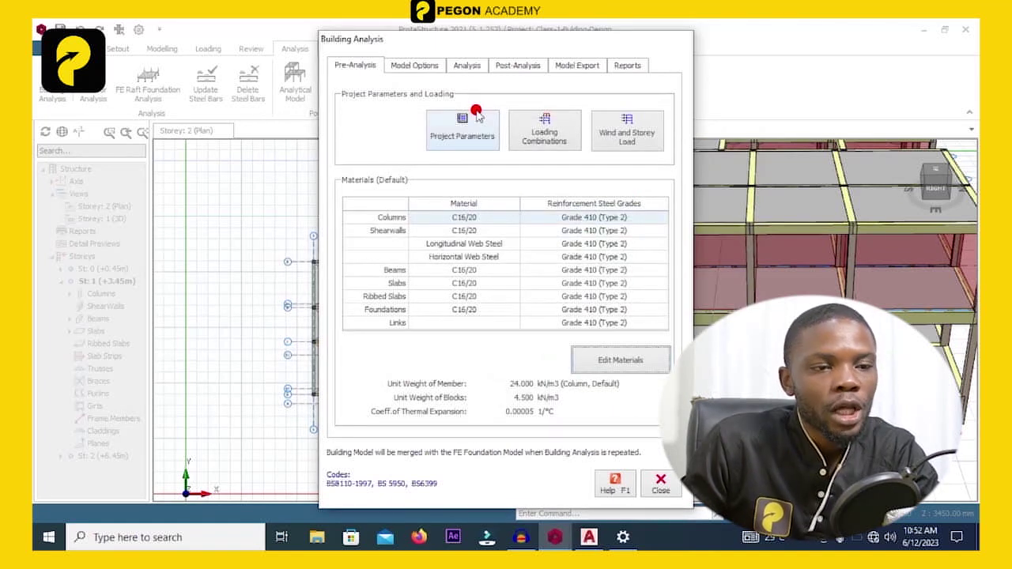
Check the Analysis tab run options, then close the Building Analysis dialog.
left_click(464, 68)
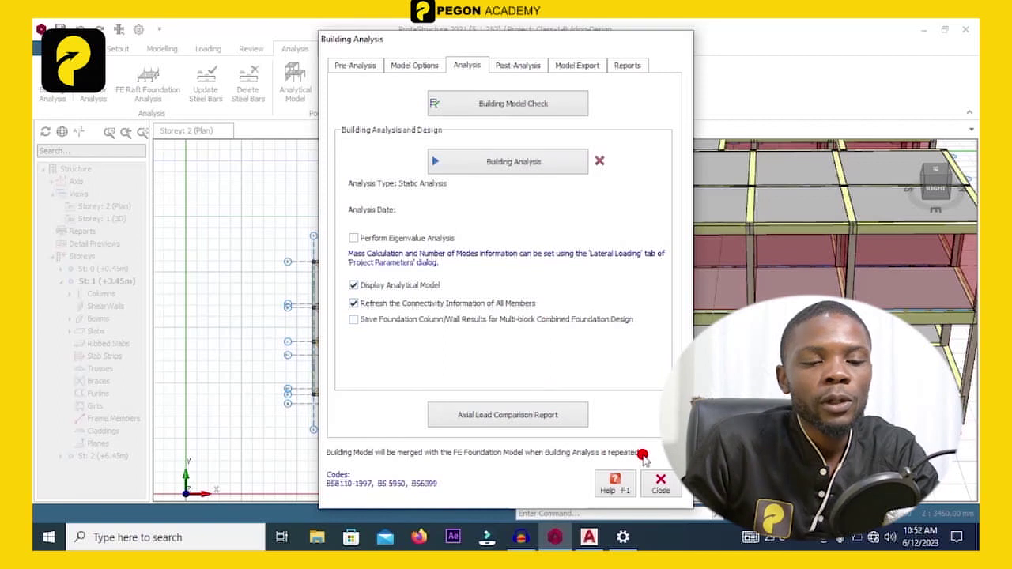
left_click(660, 486)
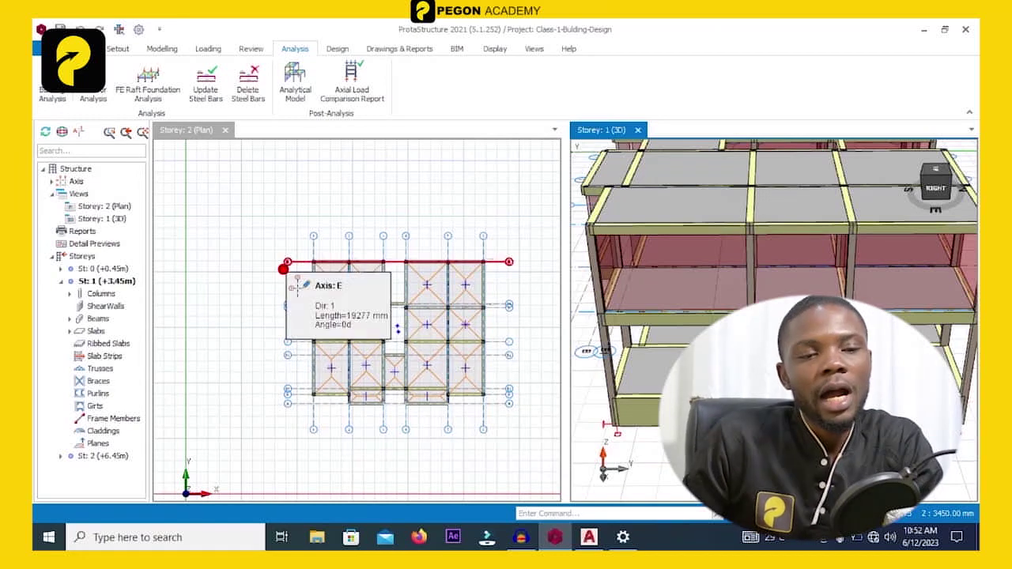
Bring up the Drawings & Reports tools for concrete detailing and reports, zooming out the 3D frame.
scroll(283, 269, "down", 3)
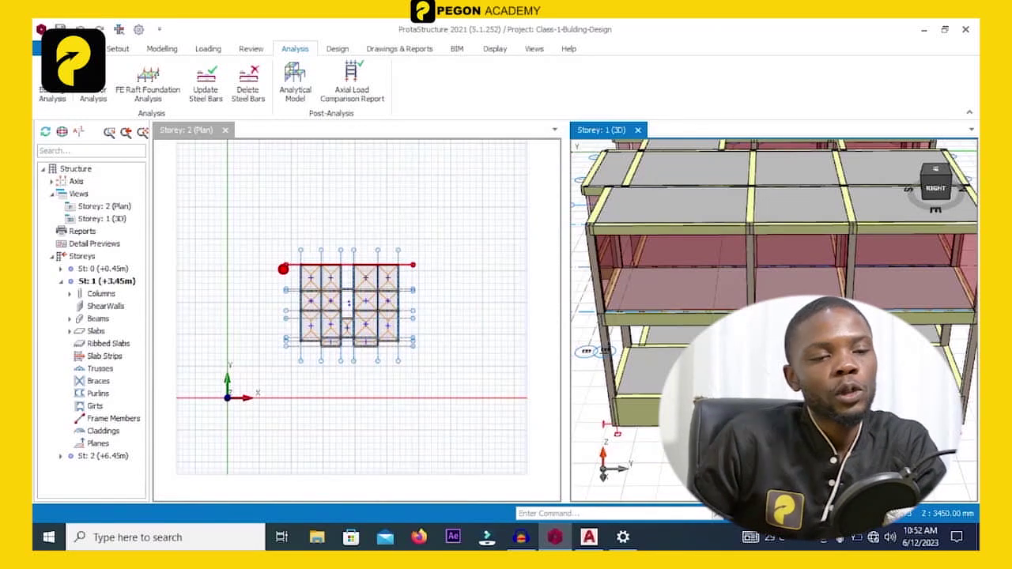
left_click(386, 48)
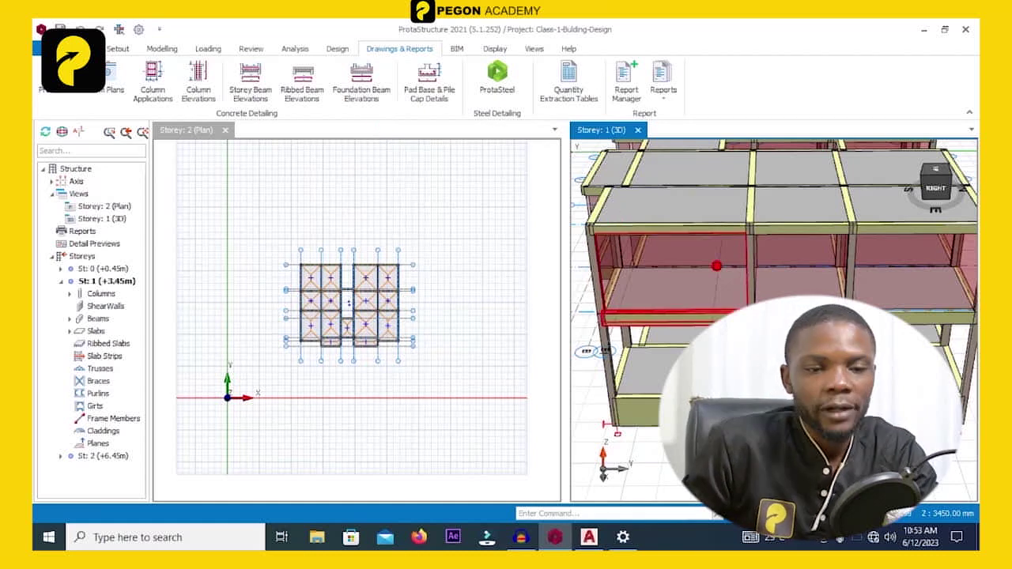
scroll(701, 260, "down", 3)
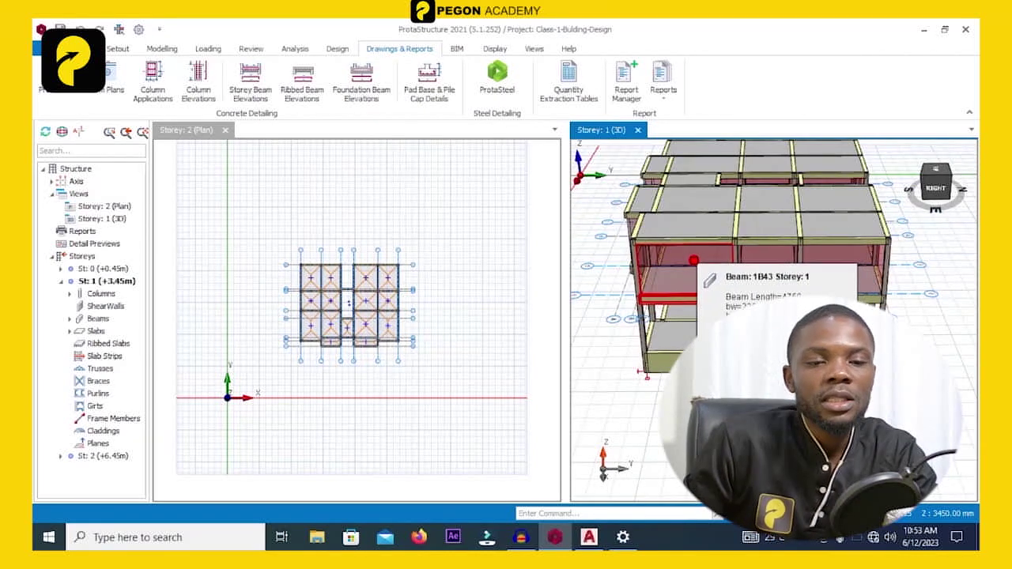